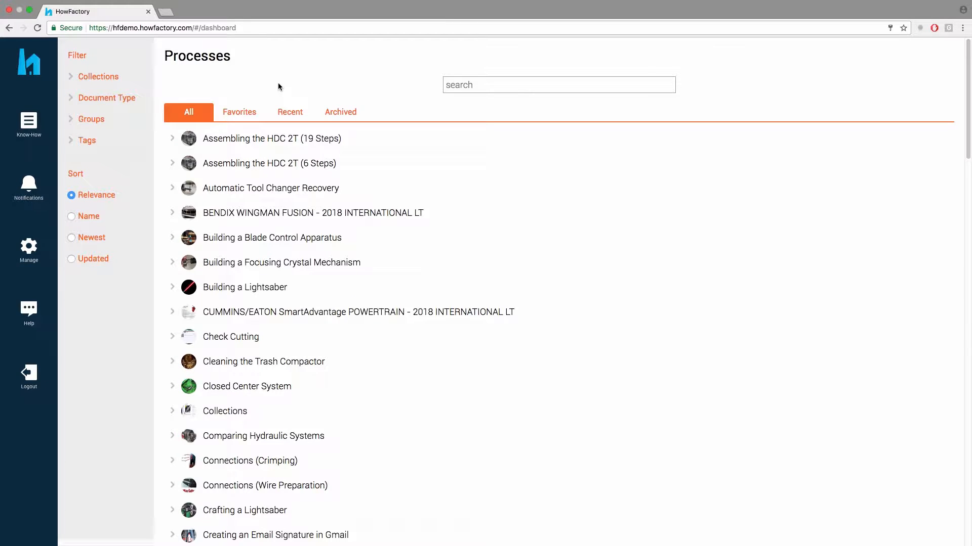
From Manage > People, start a new user and enter the person's first and last name
left_click(29, 247)
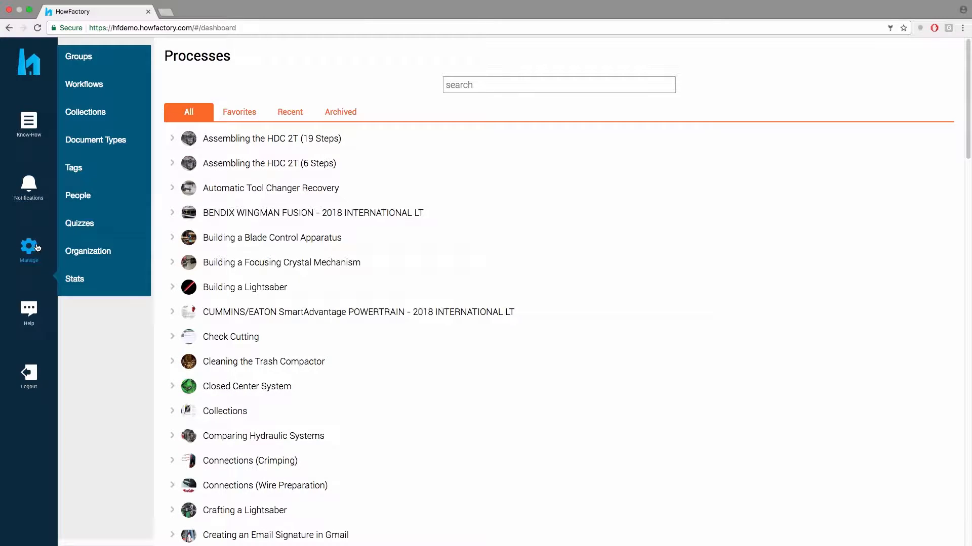
left_click(79, 200)
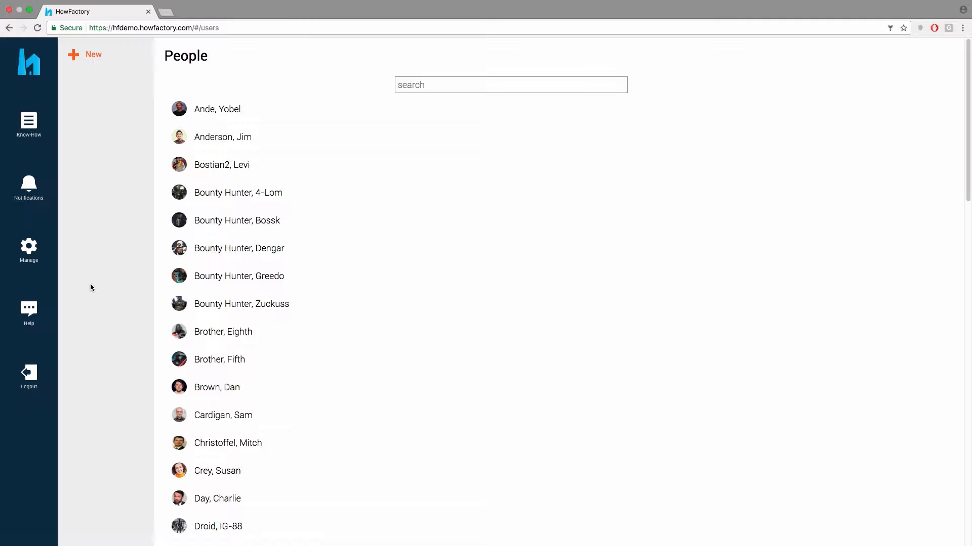
scroll(90, 283, "down", 10)
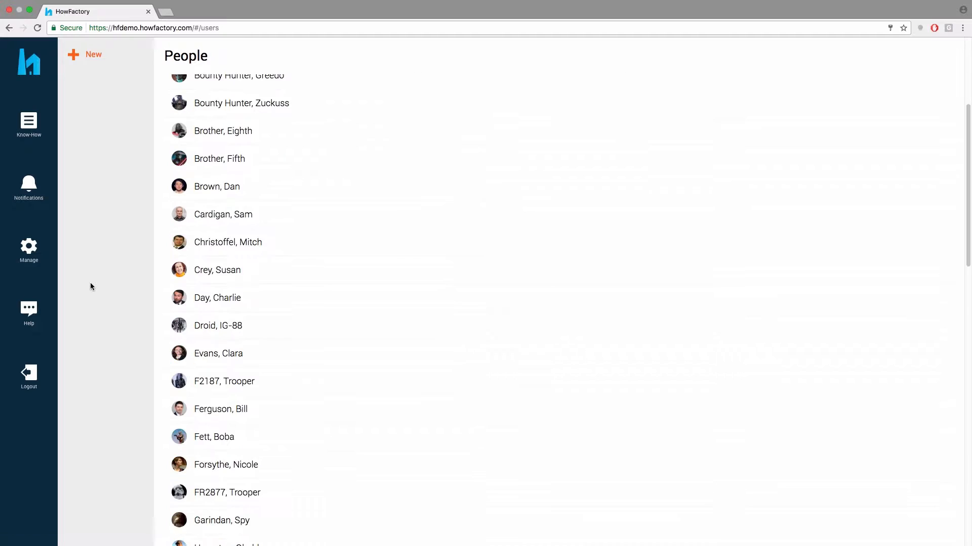
scroll(91, 284, "down", 10)
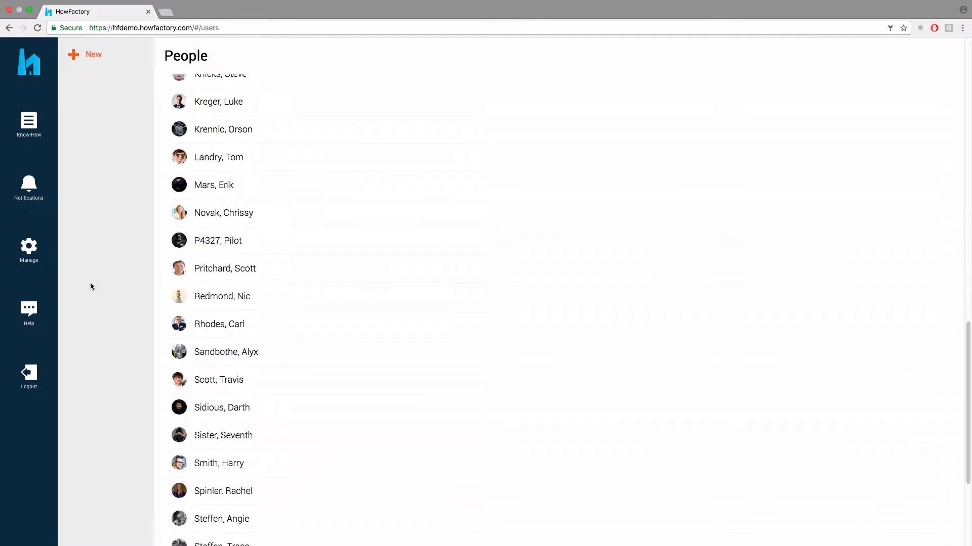
scroll(90, 284, "up", 20)
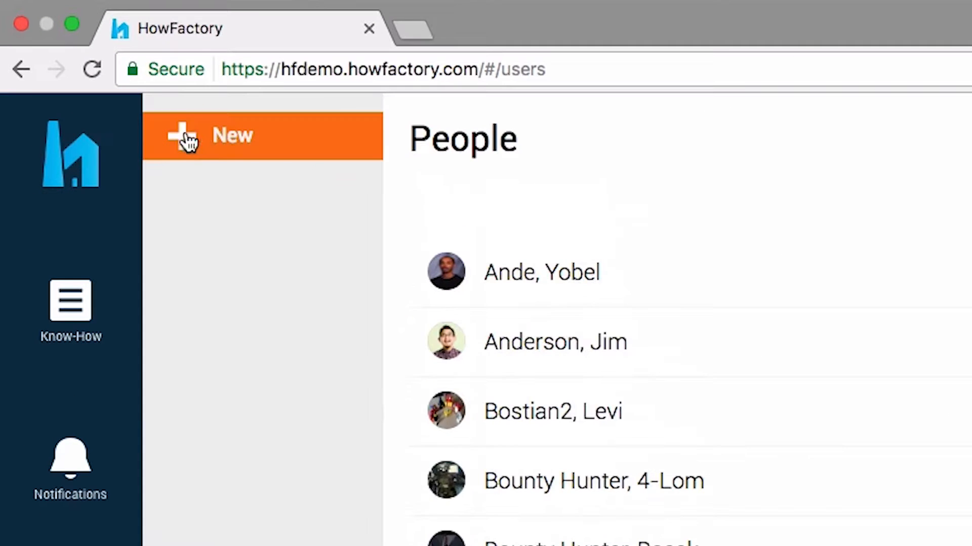
left_click(80, 55)
left_click(607, 440)
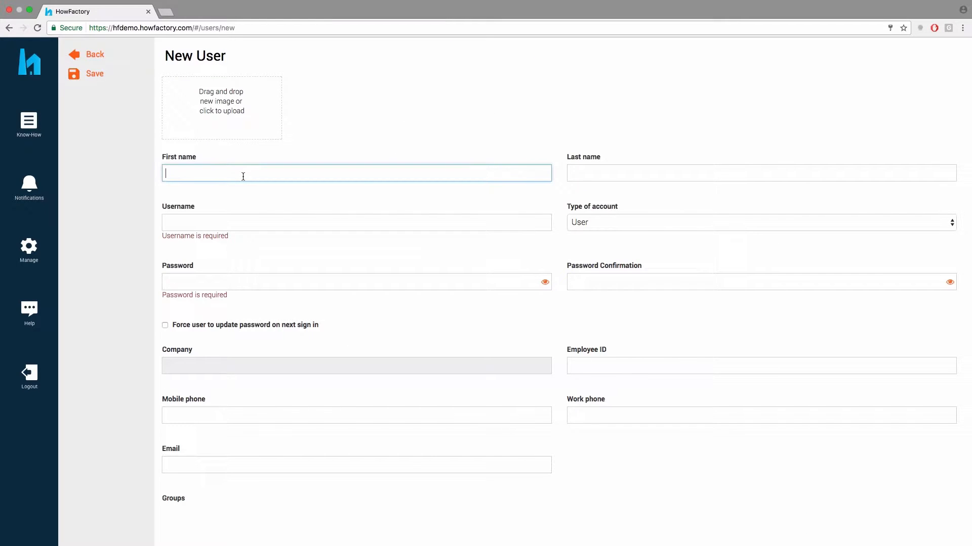
key("Tab")
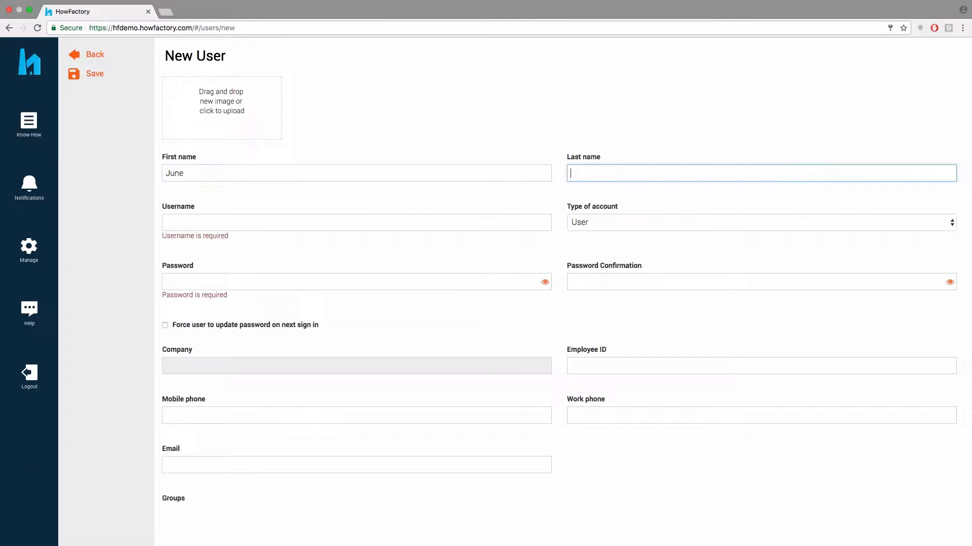
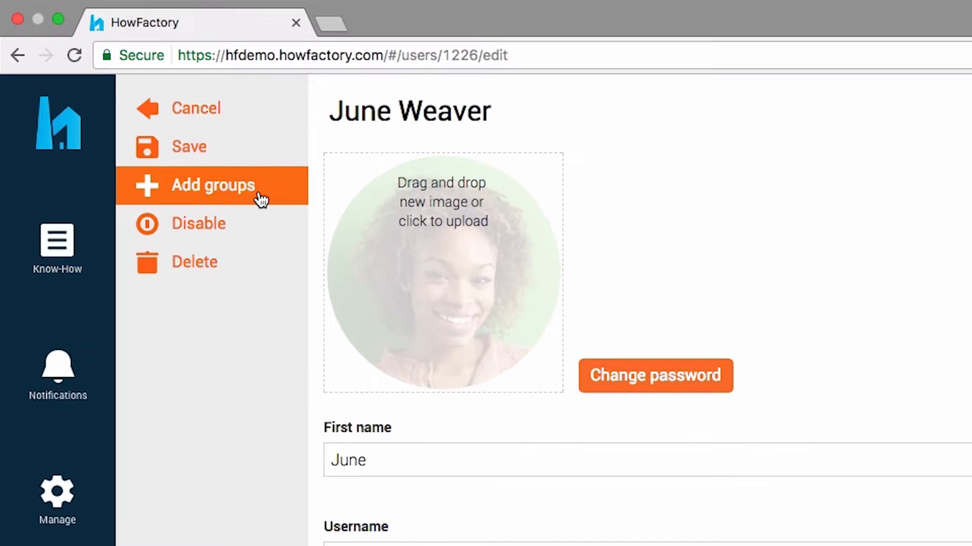
Review the new user's Add groups list, then go to the Manage > Groups list
left_click(260, 197)
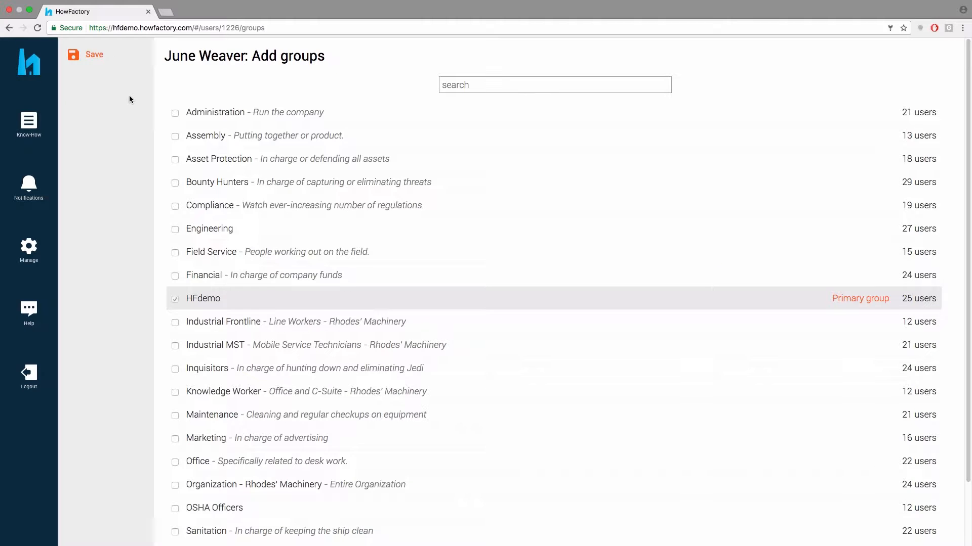
scroll(129, 95, "down", 2)
scroll(129, 100, "up", 2)
left_click(29, 248)
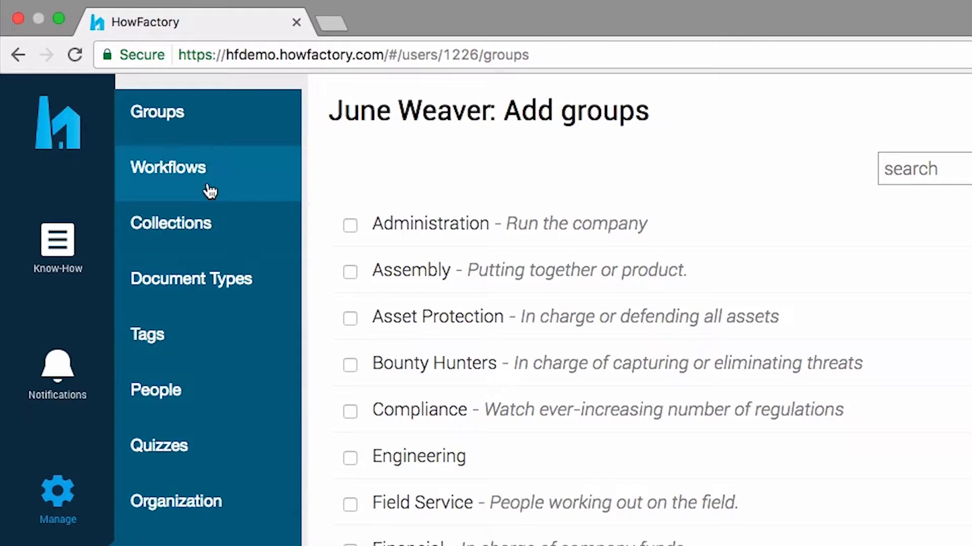
left_click(191, 131)
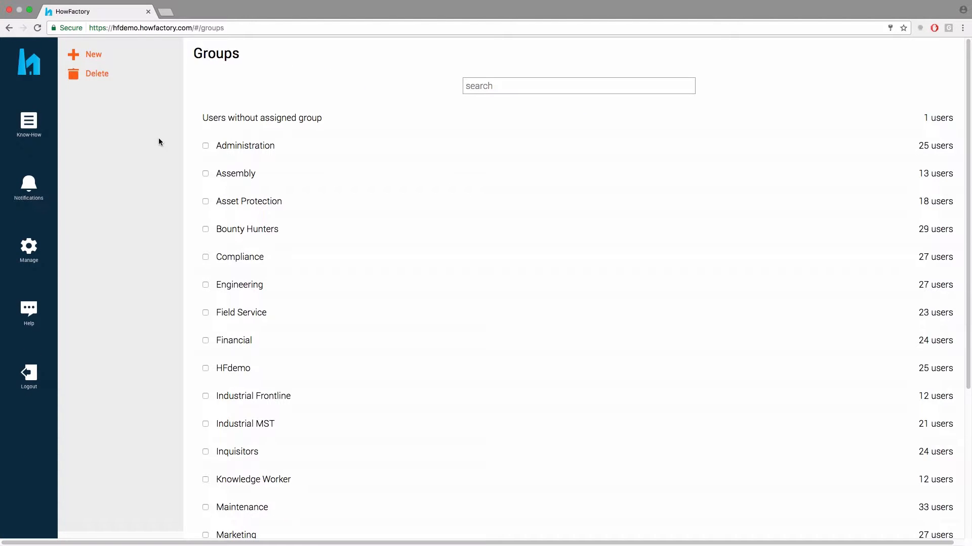
Create a new group named 'Mobile Service Technicians'
left_click(99, 58)
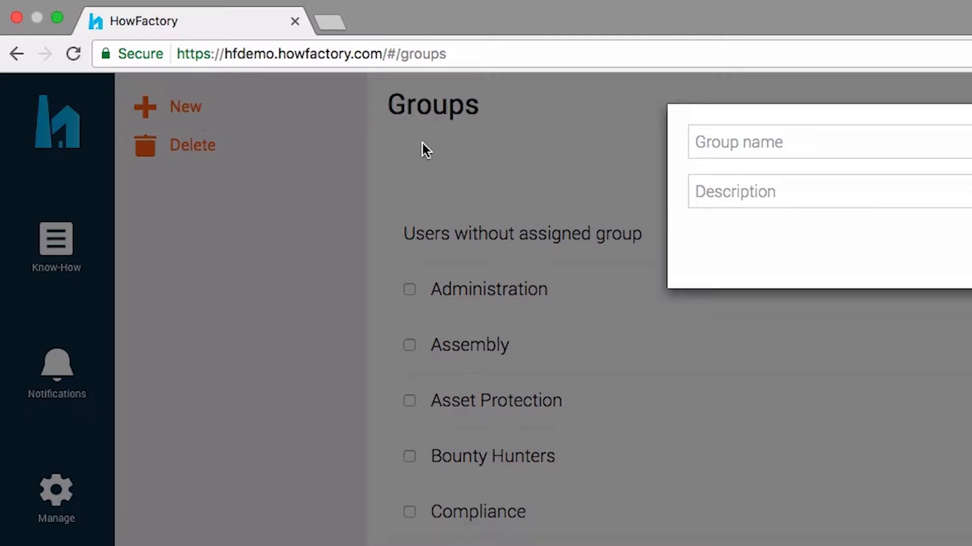
left_click(729, 146)
type("Mobile Service Technicians")
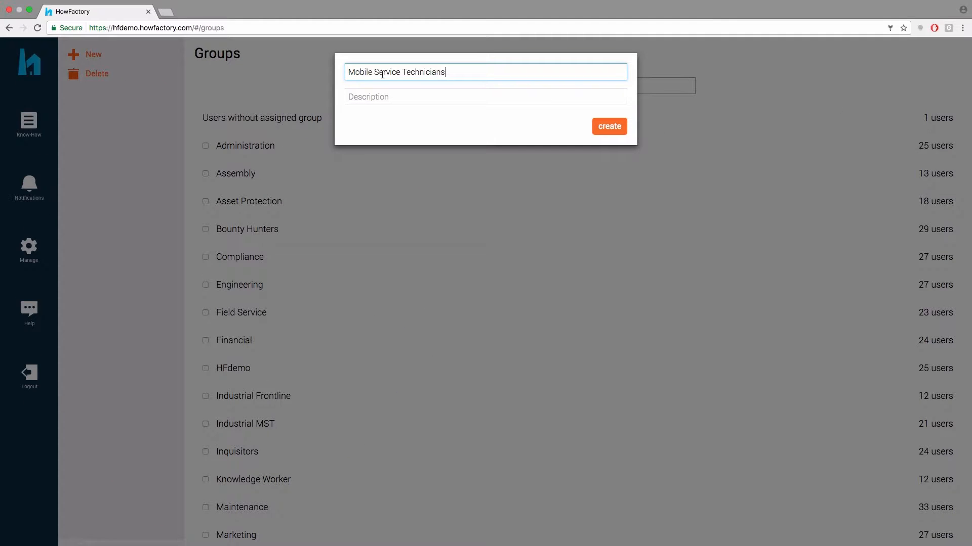
left_click(670, 139)
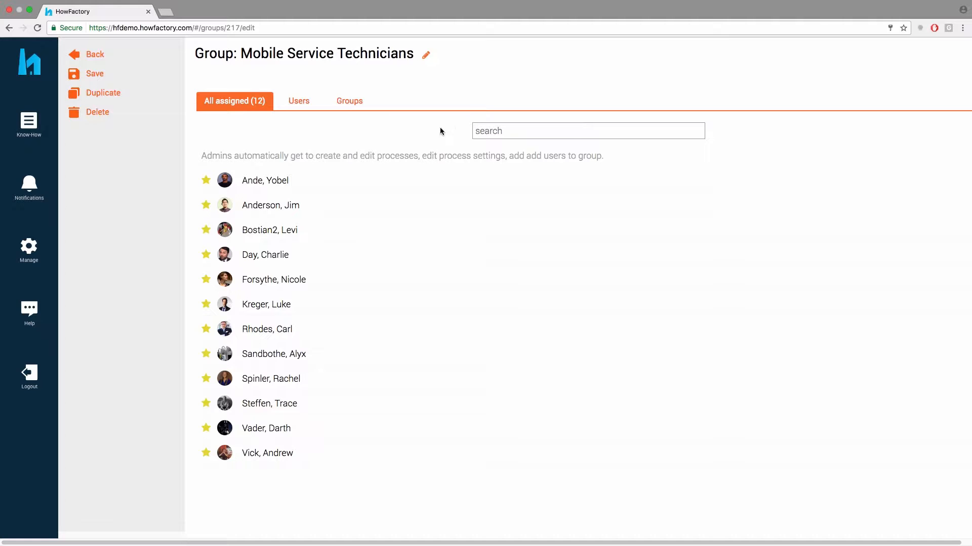
Add the new user as a group member, save, and return to the processes dashboard
left_click(298, 101)
scroll(320, 367, "down", 5)
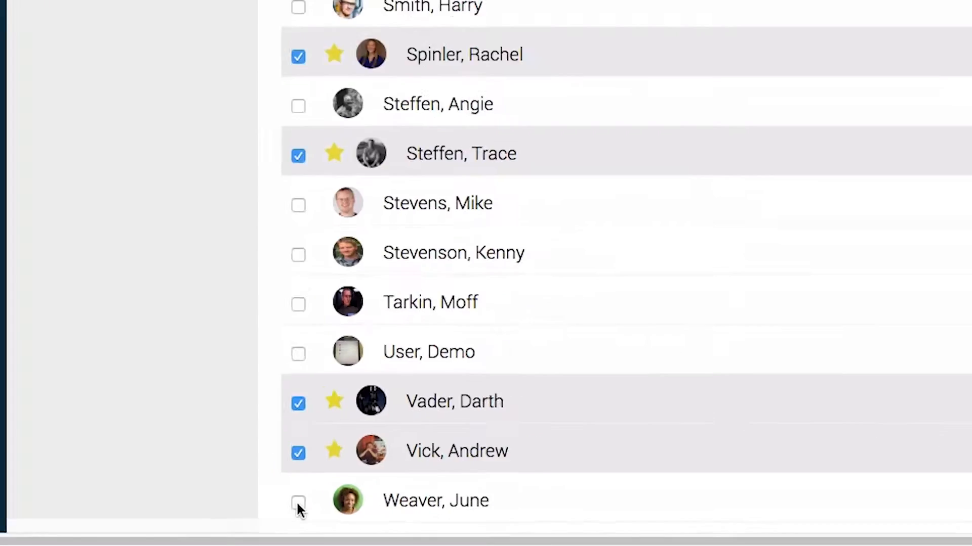
left_click(203, 525)
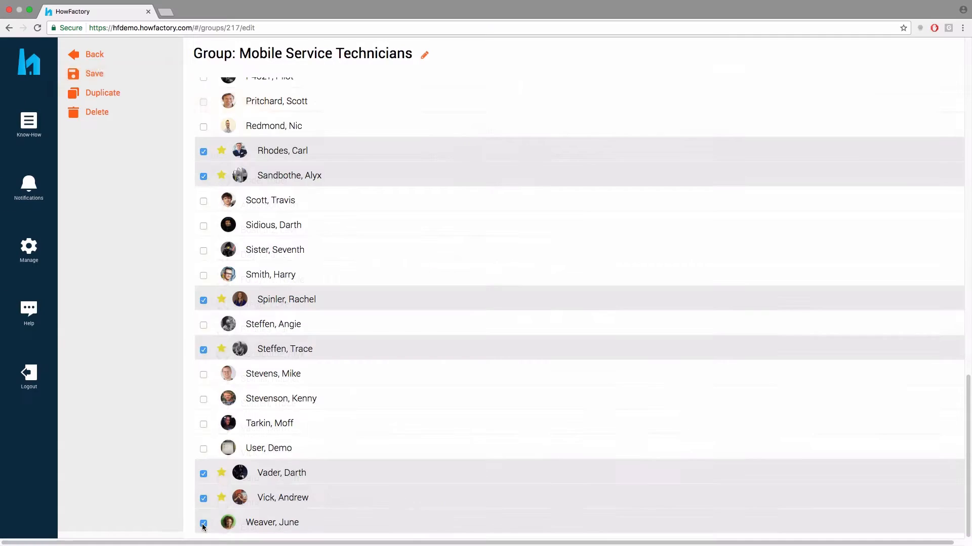
left_click(105, 75)
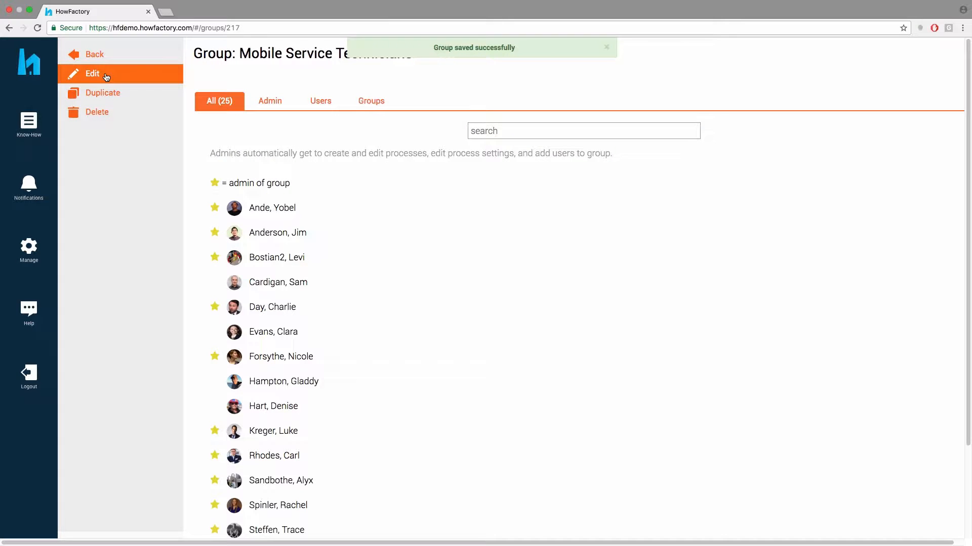
left_click(35, 75)
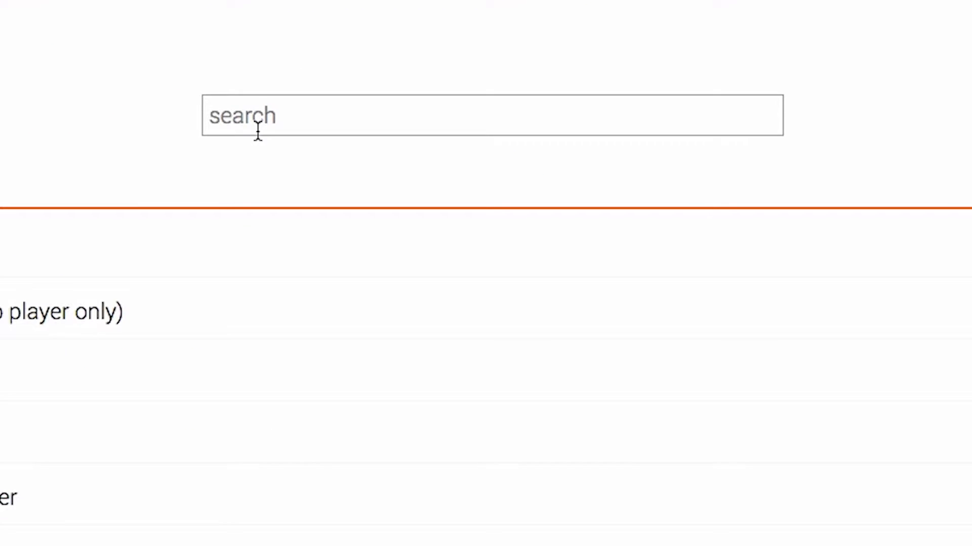
left_click(76, 121)
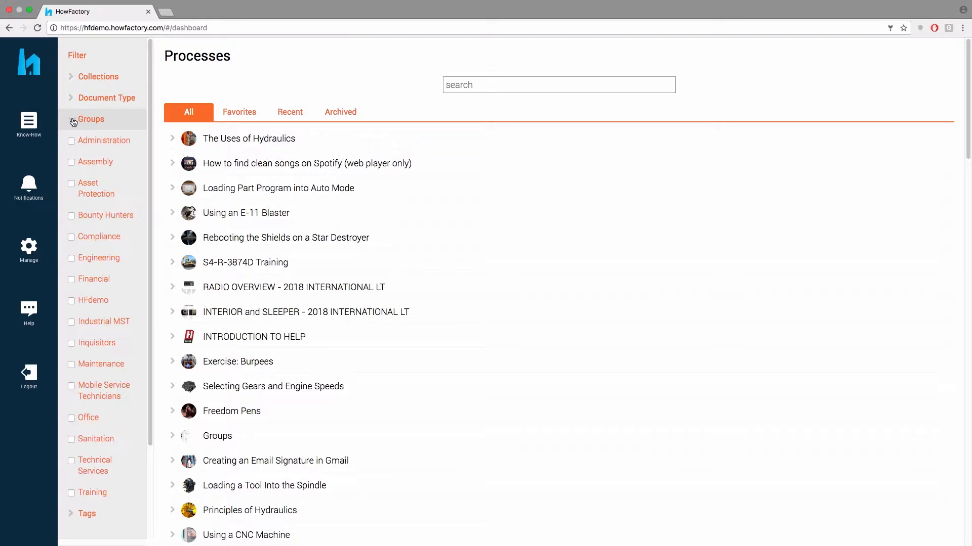
left_click(71, 386)
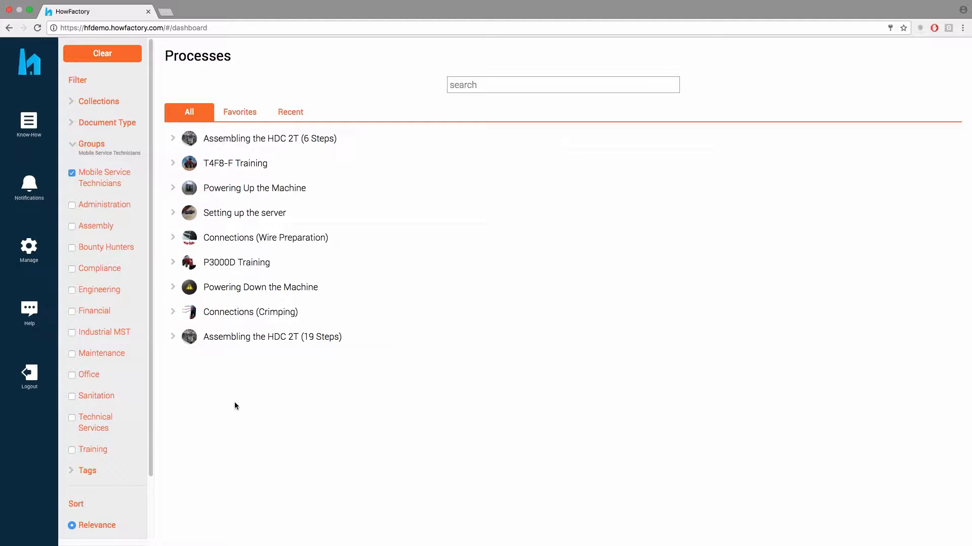
left_click(98, 54)
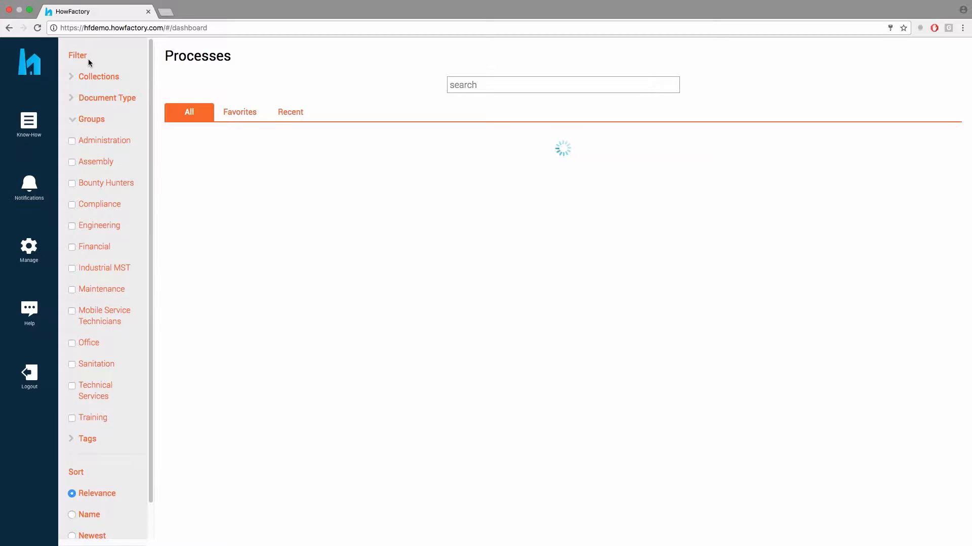
left_click(73, 122)
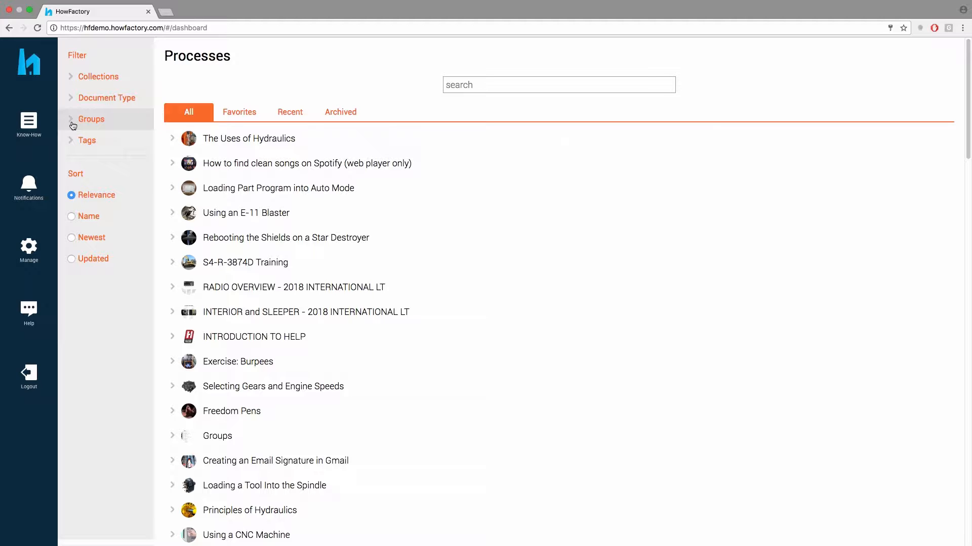
mouse_move(47, 126)
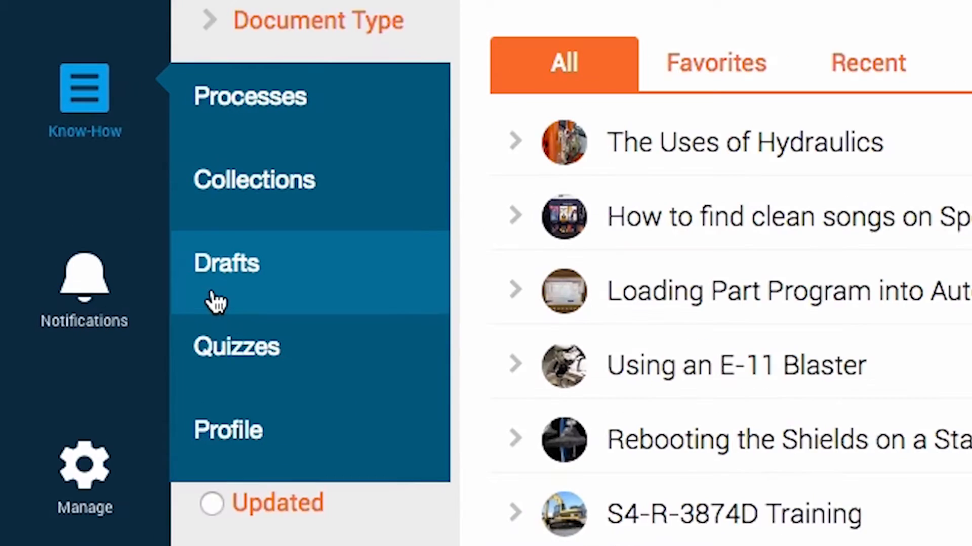
Create the draft process 'Repairing a Server' and enter 'Preparation' as its first step name
left_click(215, 303)
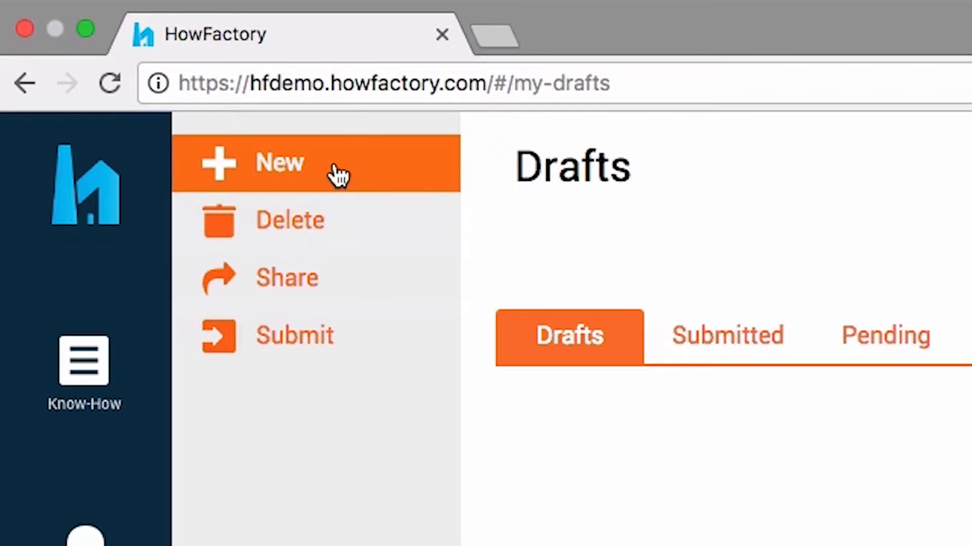
left_click(108, 54)
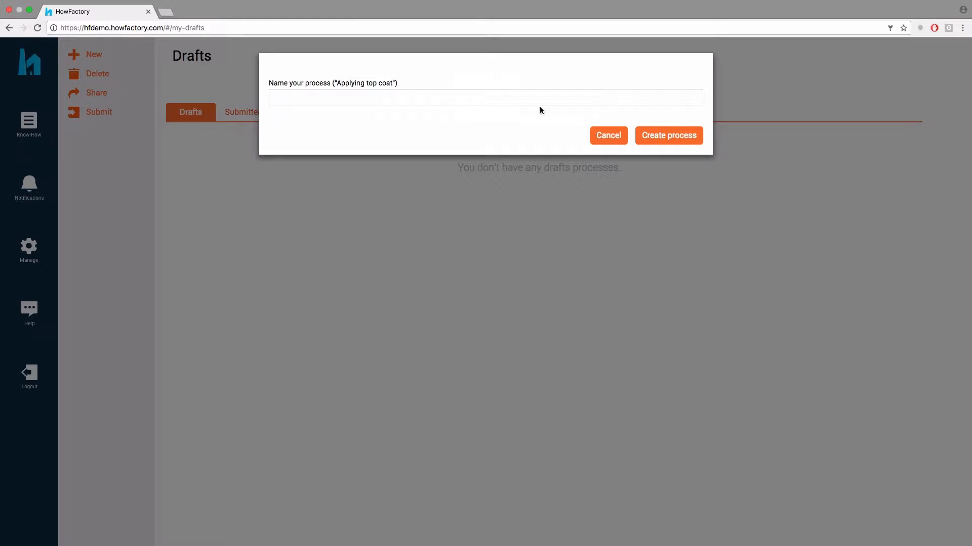
left_click(482, 96)
type("Repairing a Server")
left_click(682, 135)
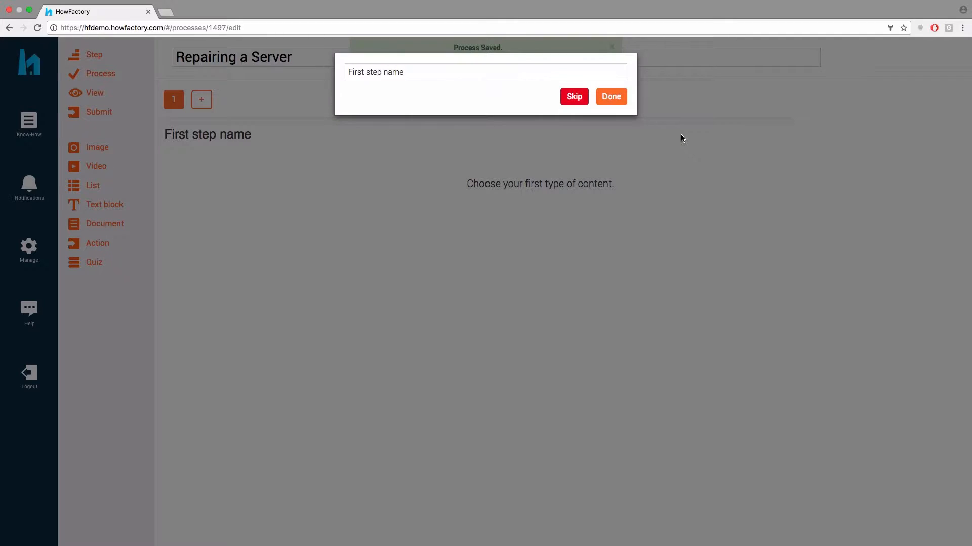
left_click(530, 76)
type("Preparation")
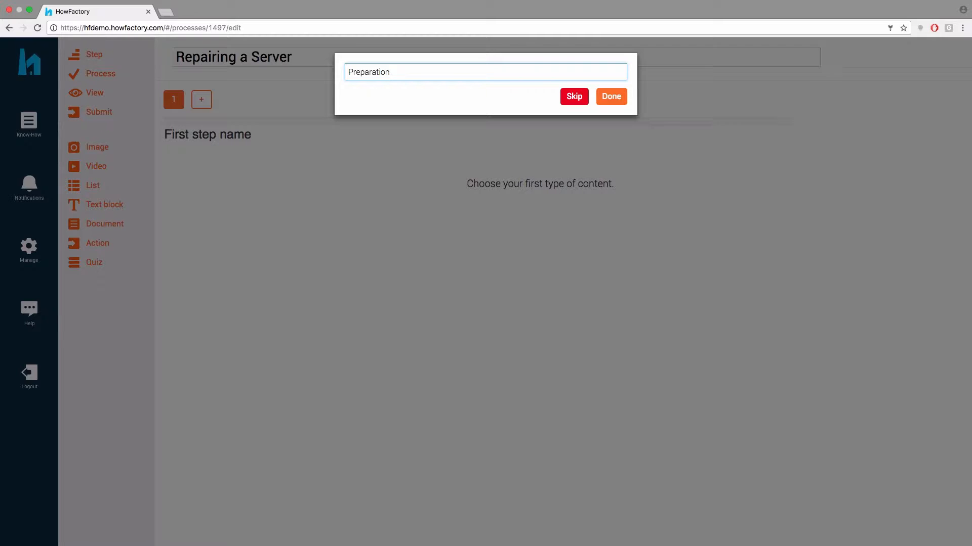
Confirm the Preparation step name and add the acknowledgement 'Is your hand under the server?'
left_click(605, 99)
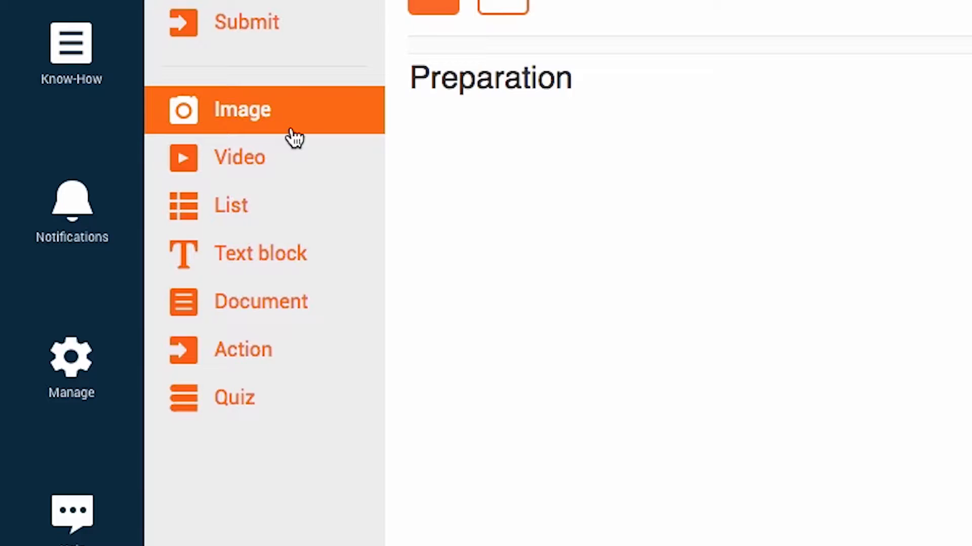
left_click(273, 215)
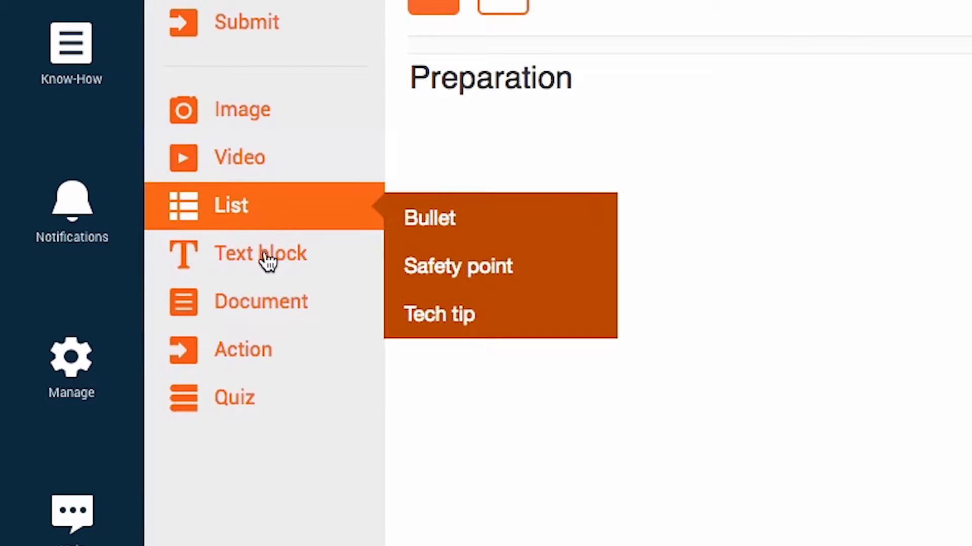
mouse_move(312, 371)
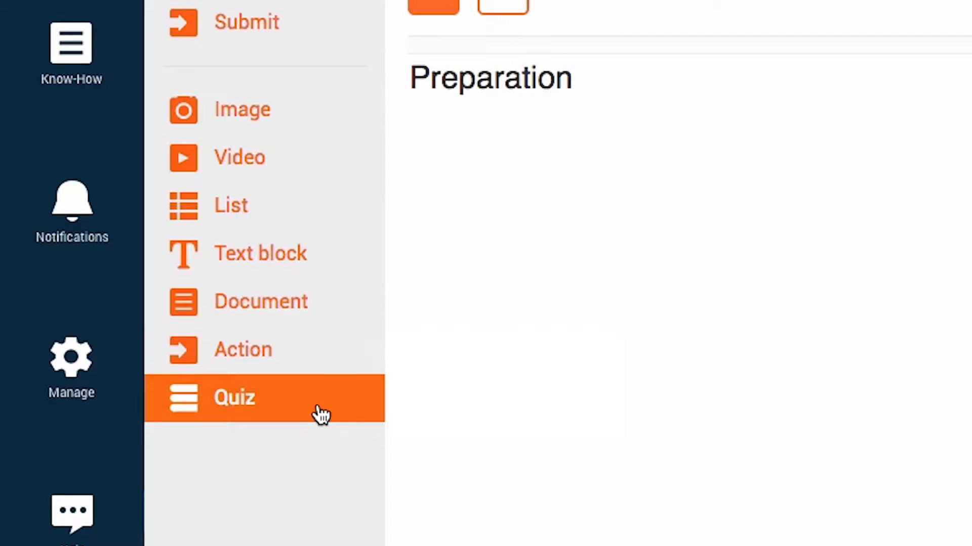
mouse_move(321, 360)
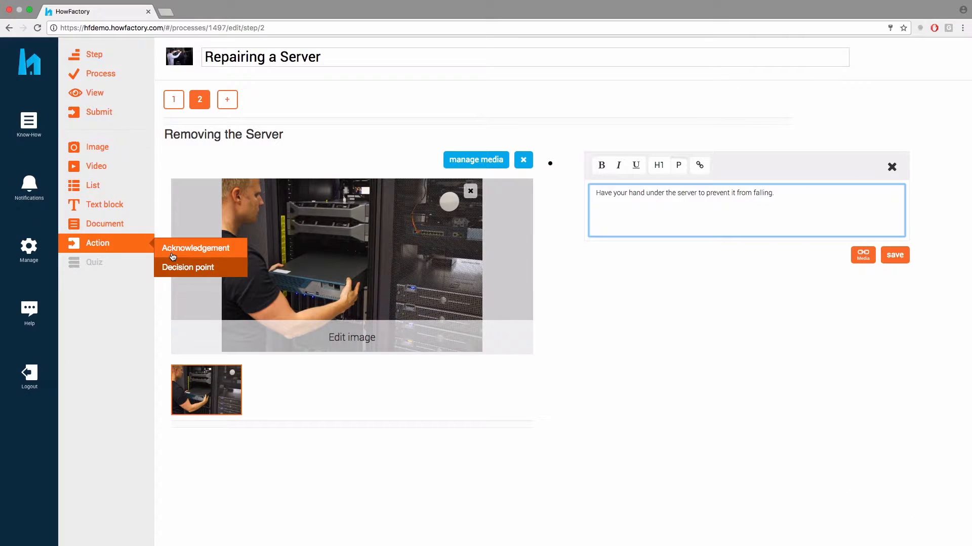
left_click(172, 253)
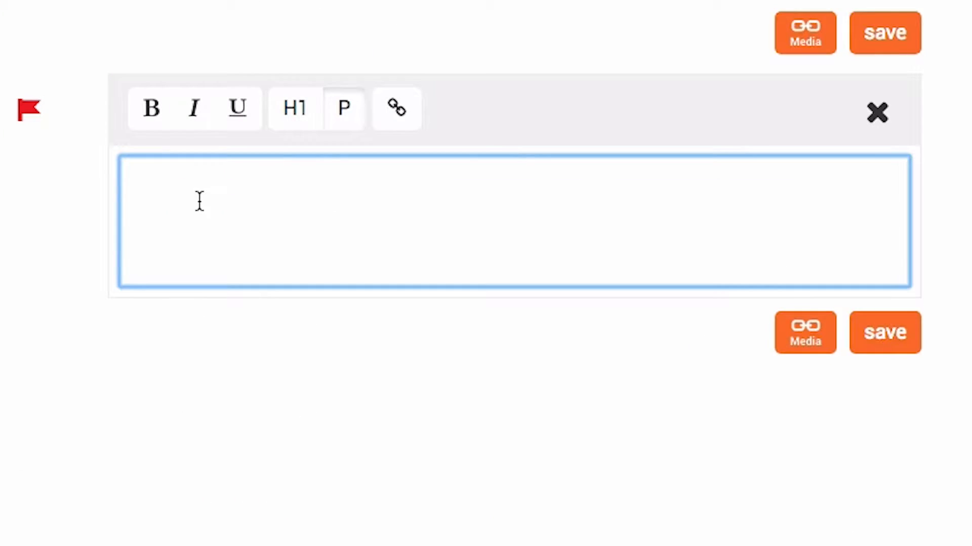
type("Is your hand under the server?")
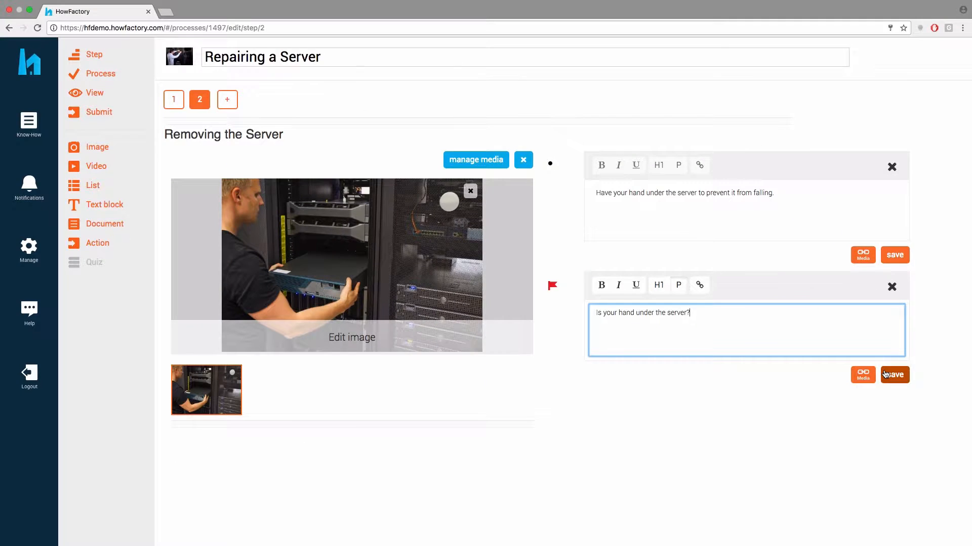
left_click(885, 374)
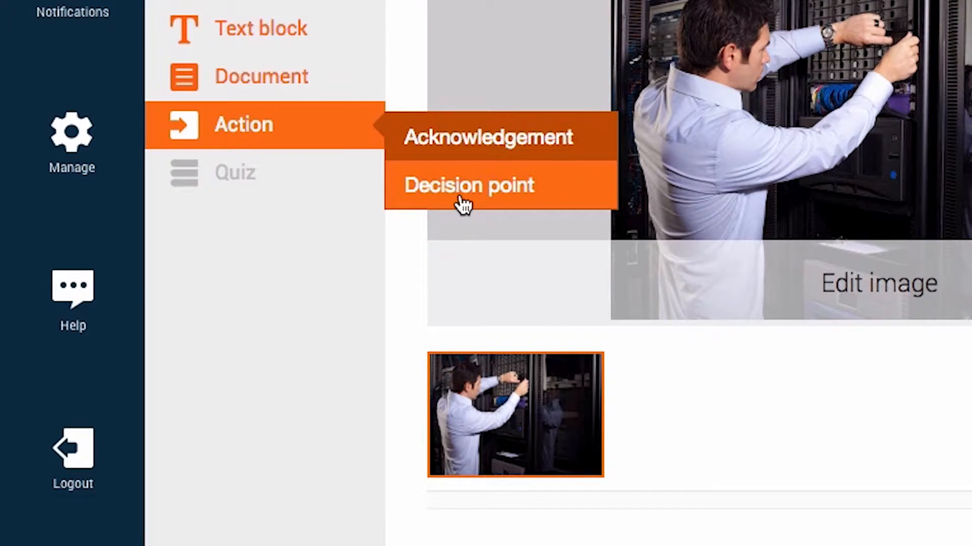
Add a decision point with the pasted explanation, linking a decision to Setting up the server, and save
left_click(463, 205)
double_click(601, 434)
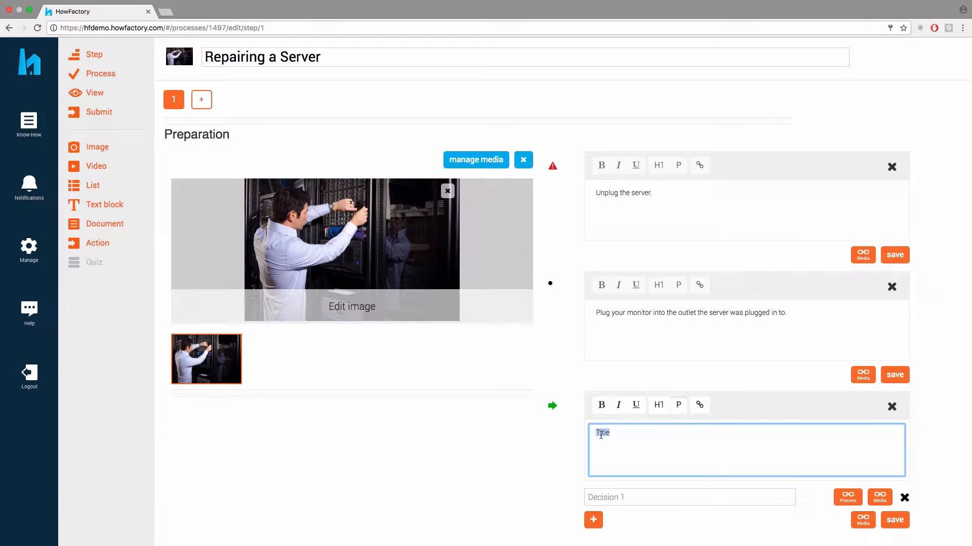
type("If the monitor did not turn on, go to the following processes.")
left_click(716, 498)
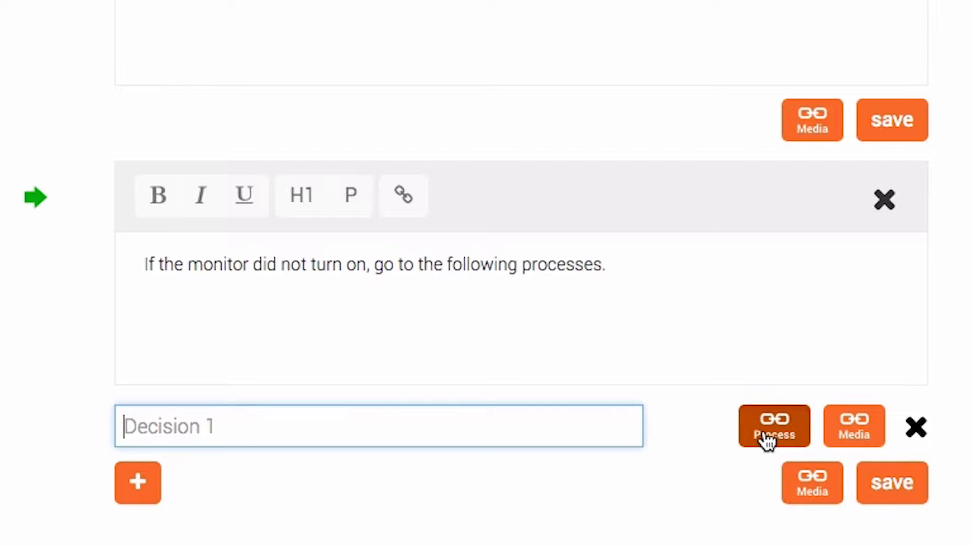
left_click(763, 435)
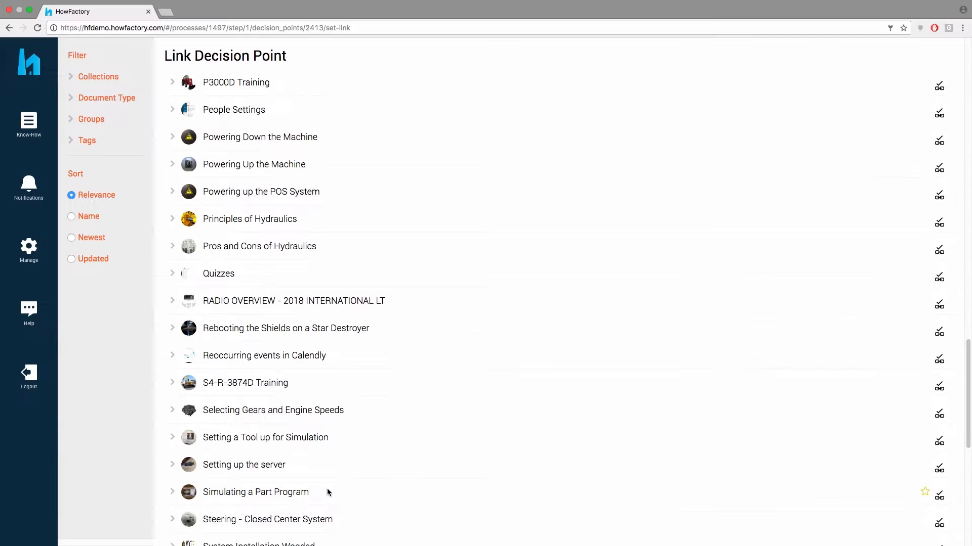
left_click(270, 468)
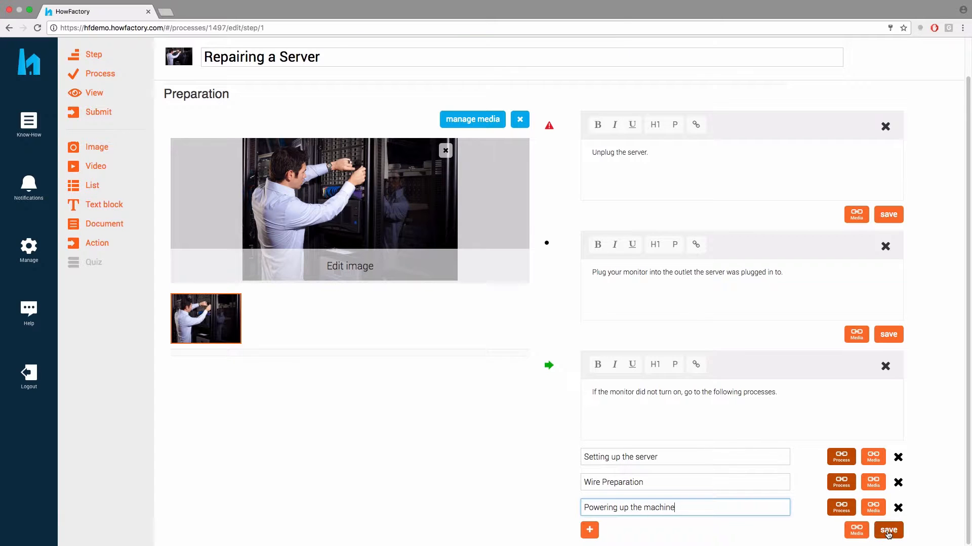
left_click(888, 532)
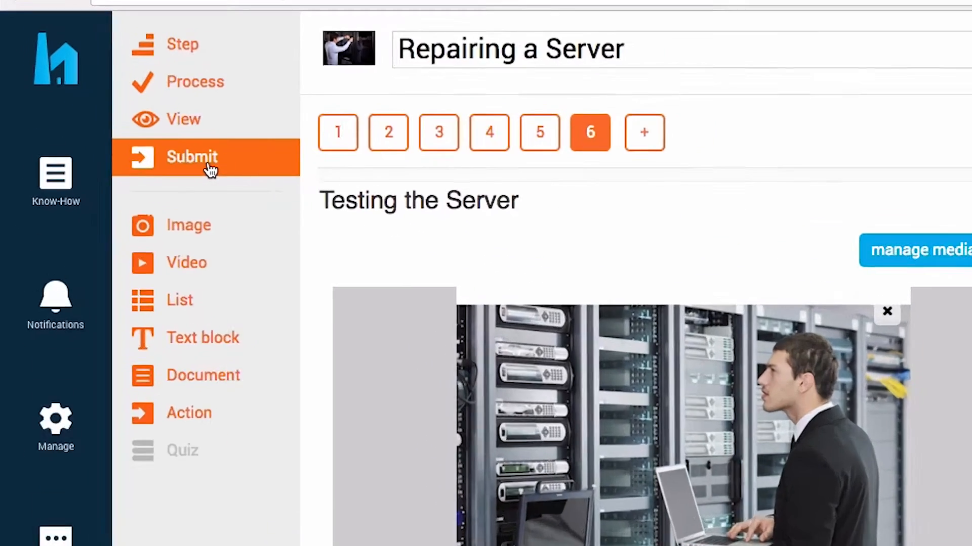
Submit Repairing a Server for review and open it from the Submitted list
left_click(211, 170)
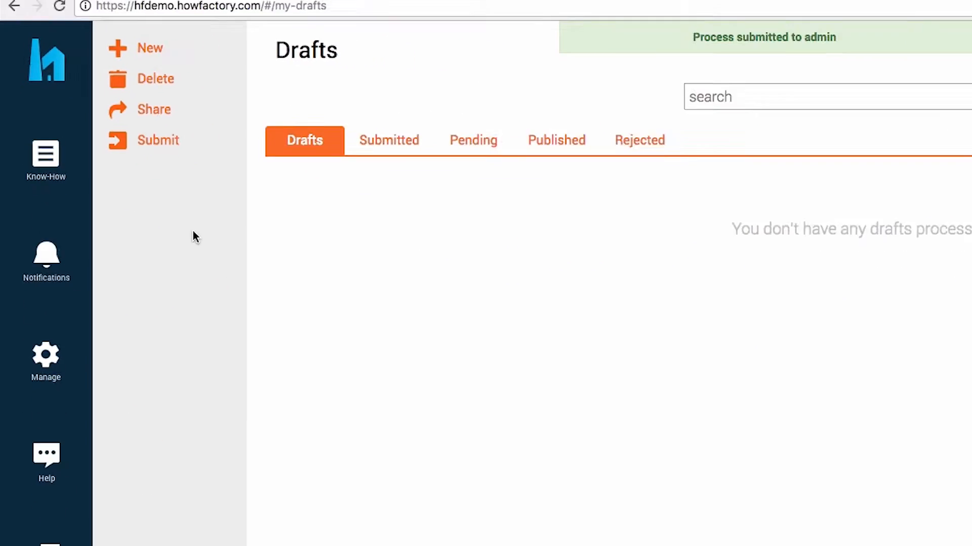
left_click(393, 147)
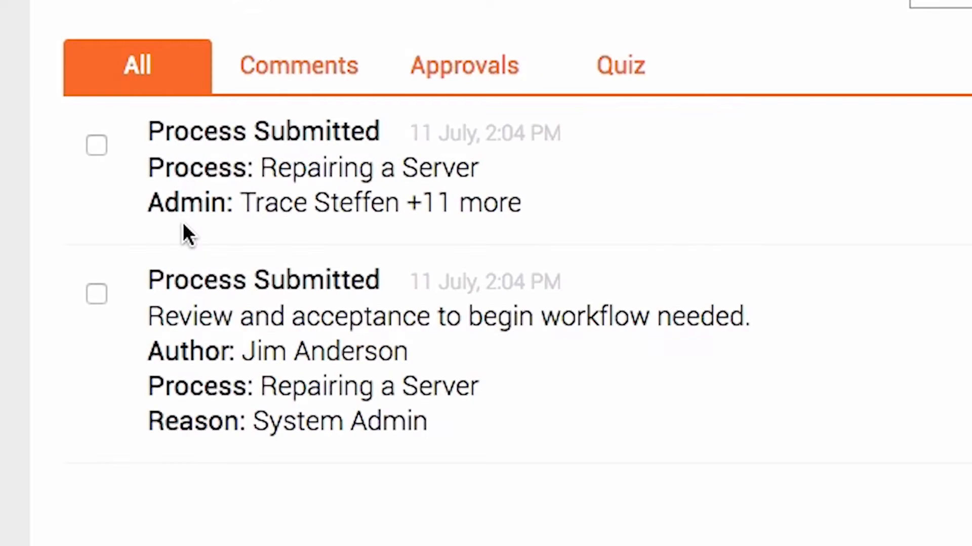
left_click(267, 177)
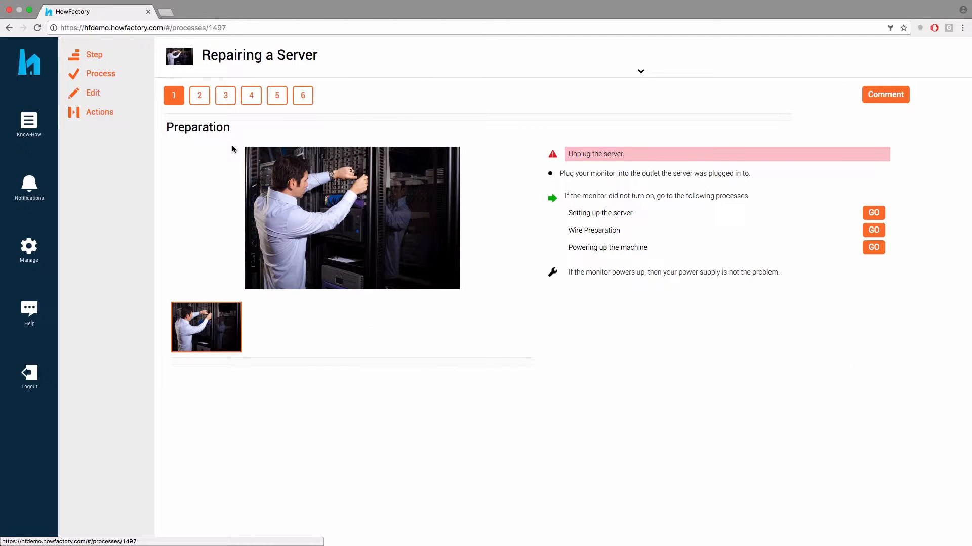
In edit mode, add Mobile Service Technicians to the process's groups as the primary group
left_click(93, 93)
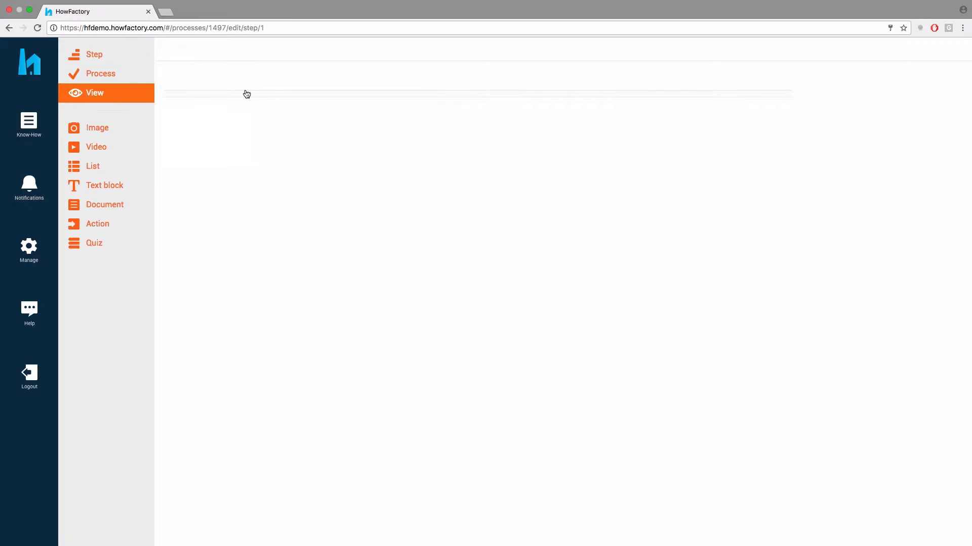
left_click(607, 73)
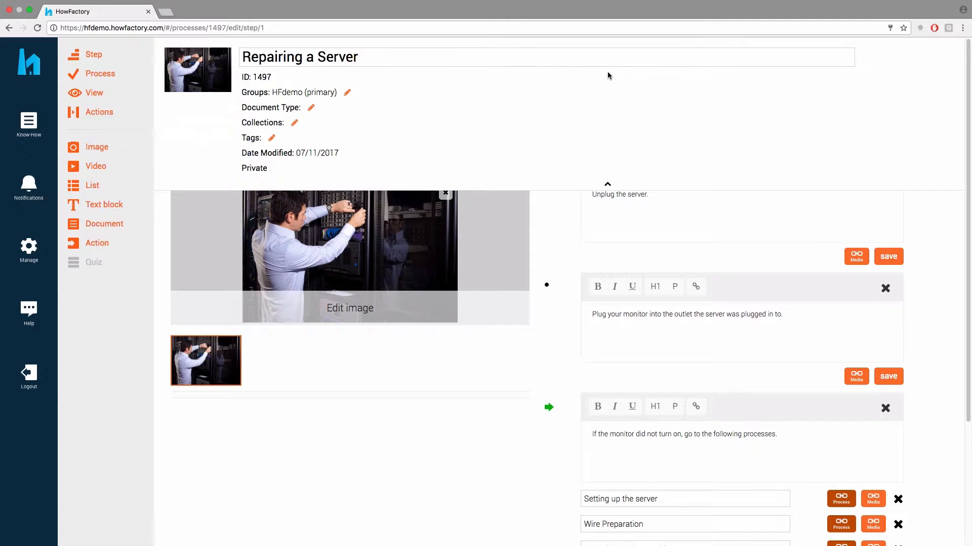
left_click(347, 92)
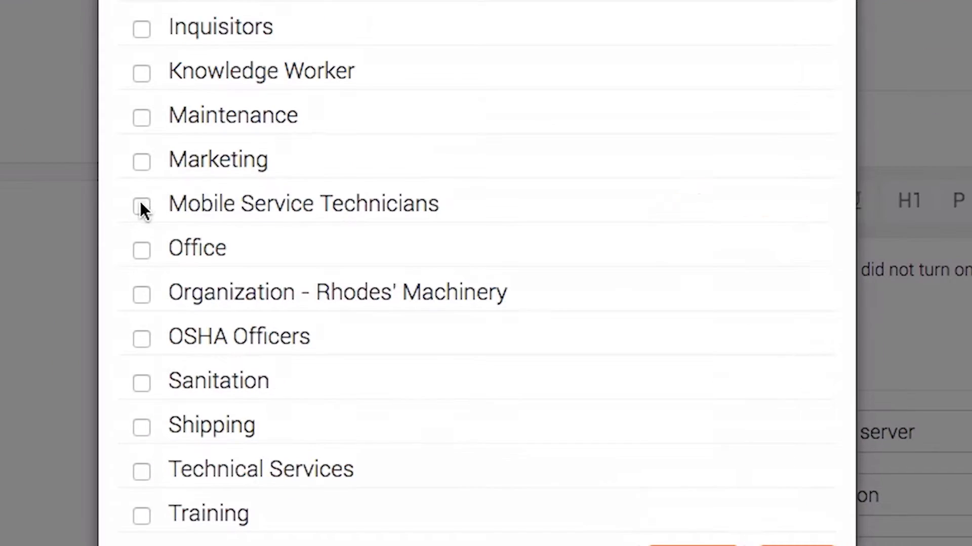
left_click(348, 408)
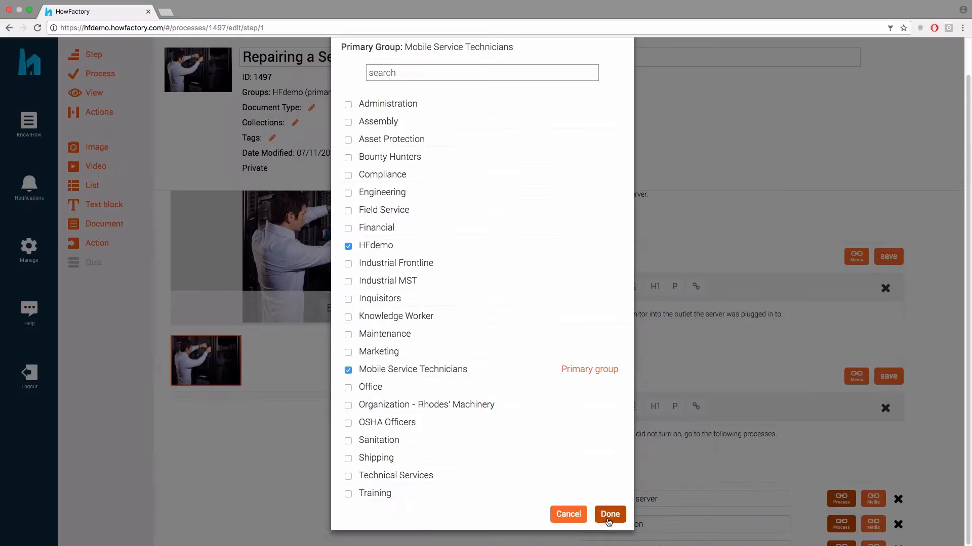
left_click(609, 514)
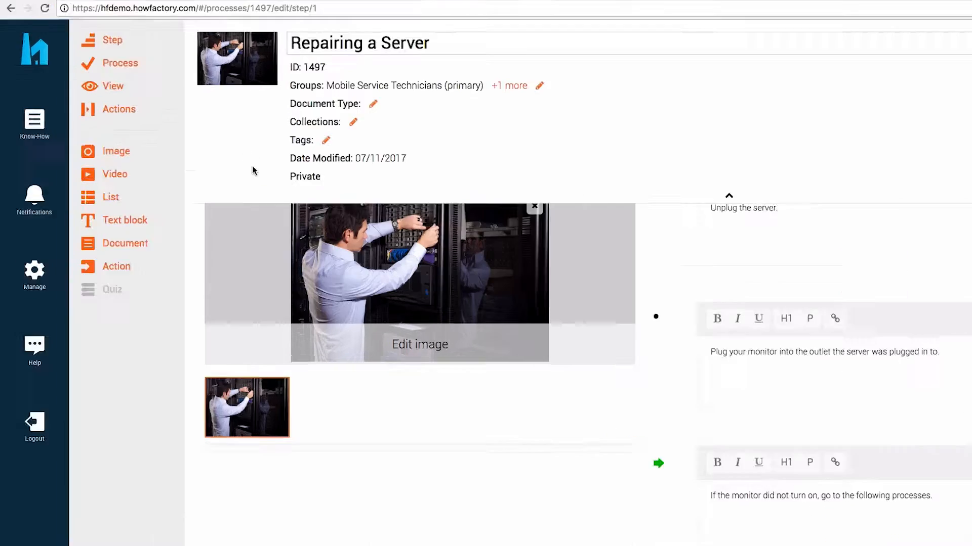
Set the document type to Work Instructions, then cancel the workflow choice without starting one
left_click(116, 114)
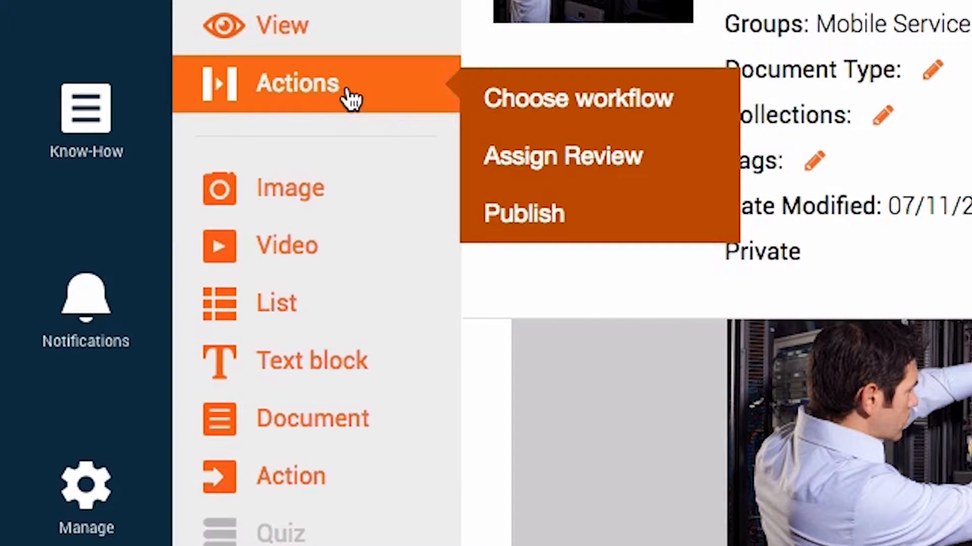
left_click(518, 119)
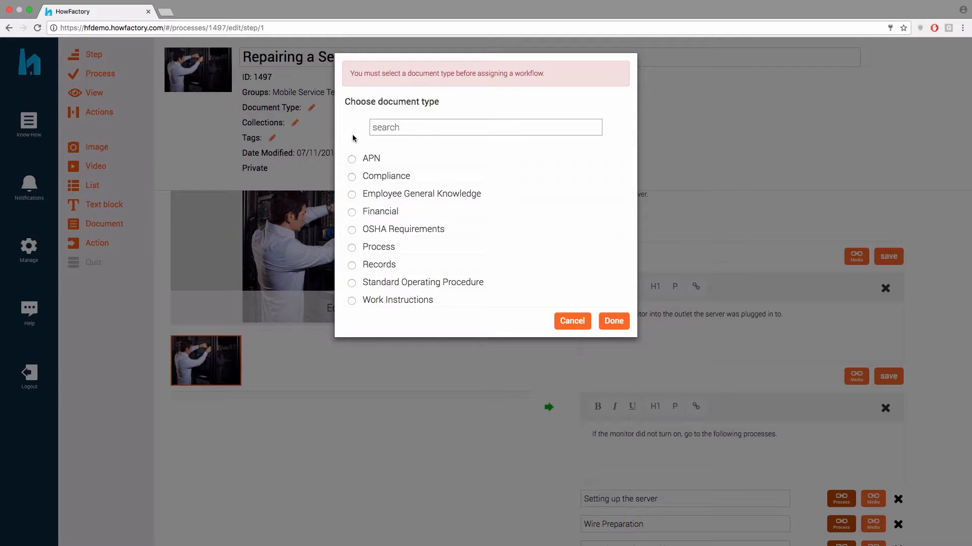
left_click(351, 300)
left_click(612, 321)
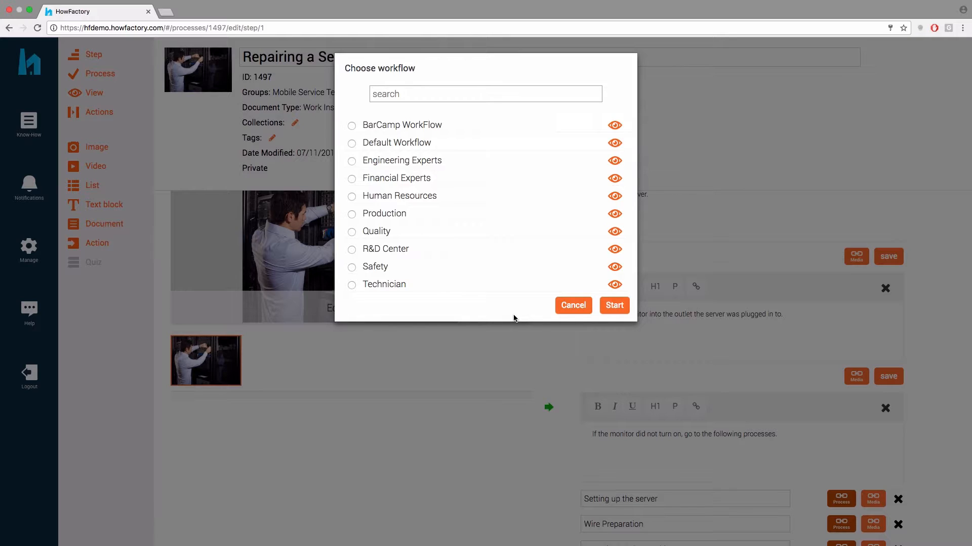
left_click(572, 306)
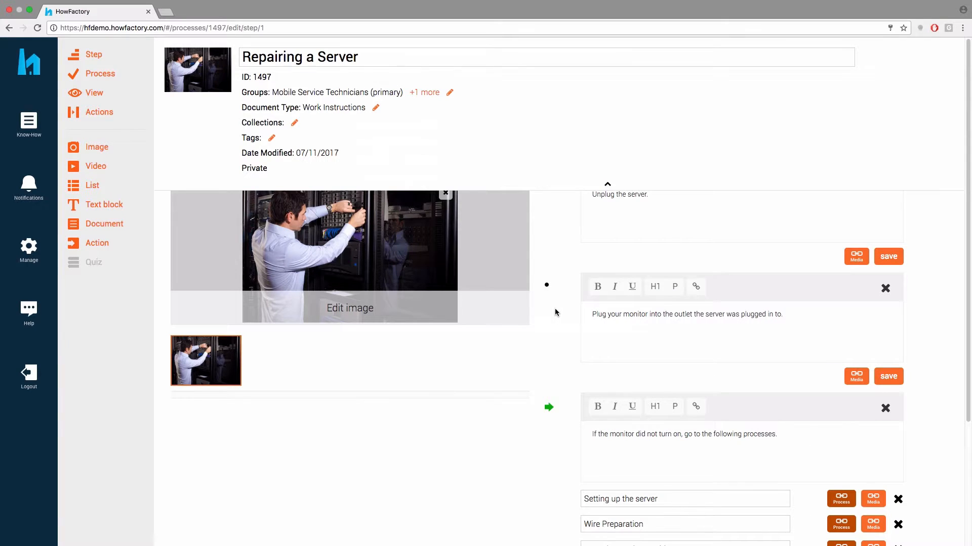
Under Manage > Workflows, create an approval workflow named 'Mobile Service Technicians'
left_click(30, 248)
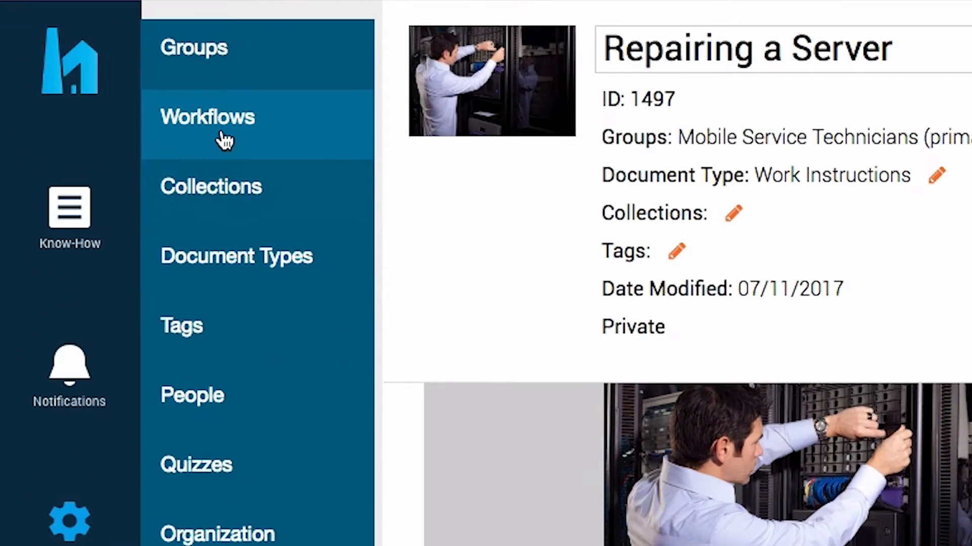
left_click(89, 93)
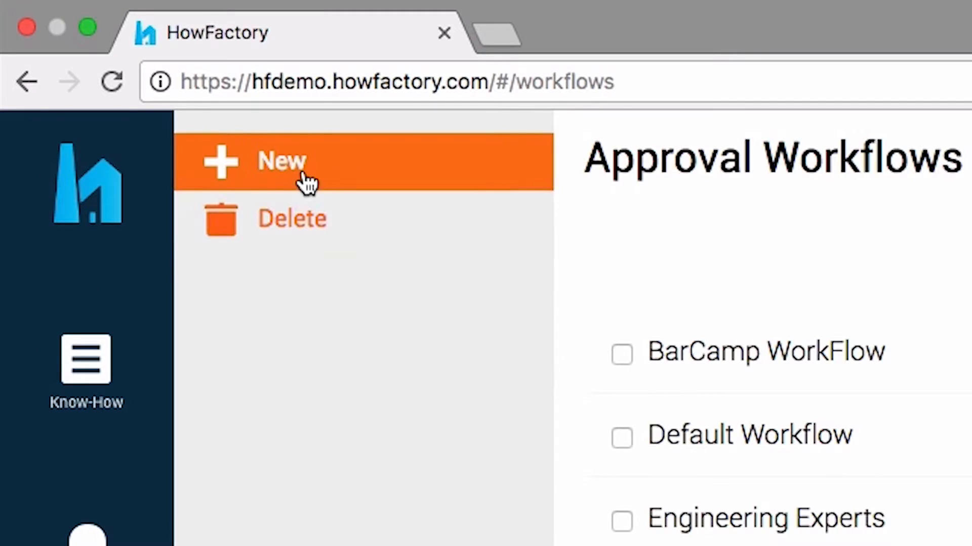
left_click(101, 56)
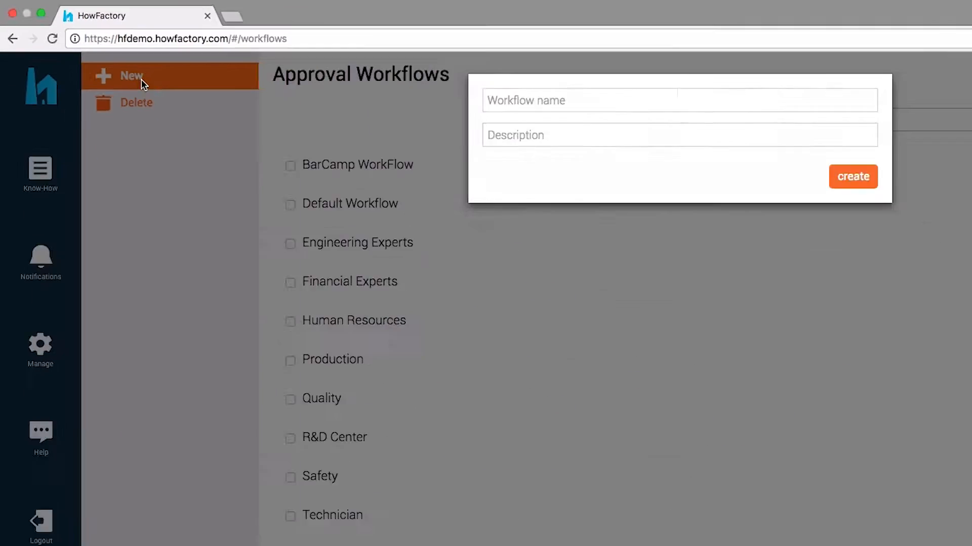
left_click(498, 99)
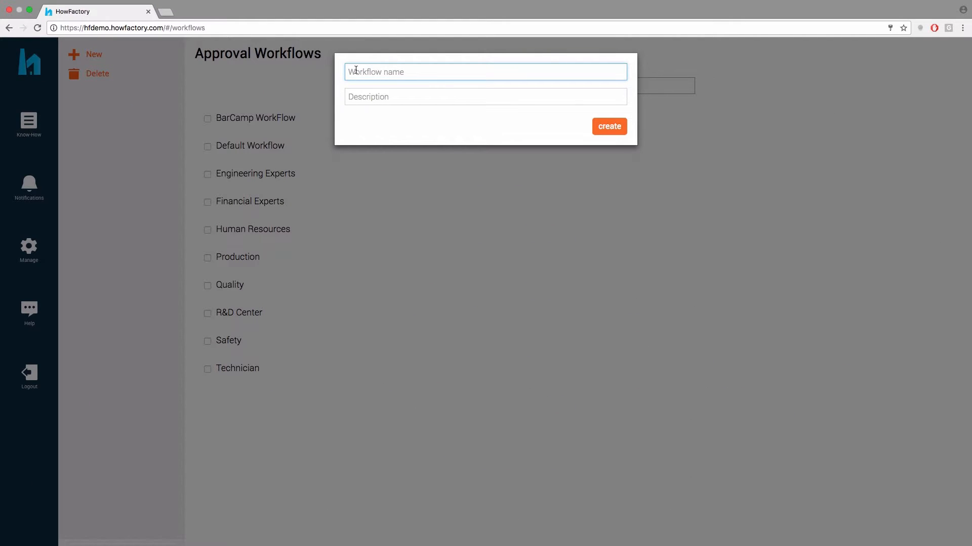
type("Mobile Service Technicians")
left_click(601, 129)
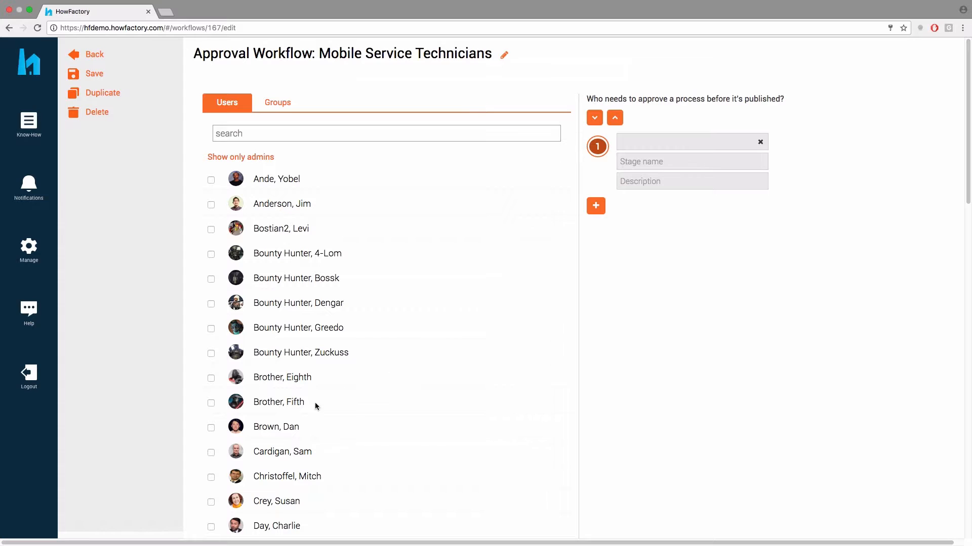
Add a user as an approval stage and Mobile Service Technicians as the fourth stage
left_click(211, 453)
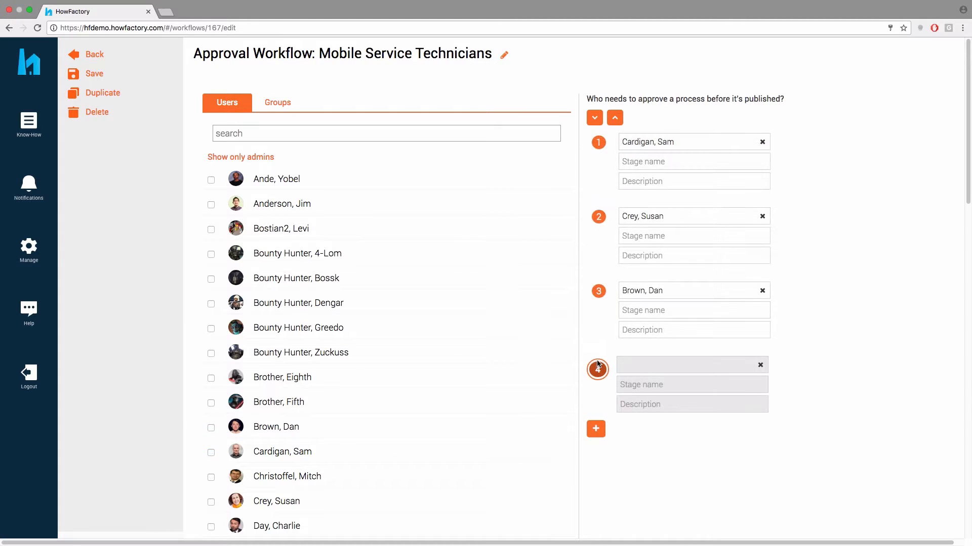
left_click(277, 105)
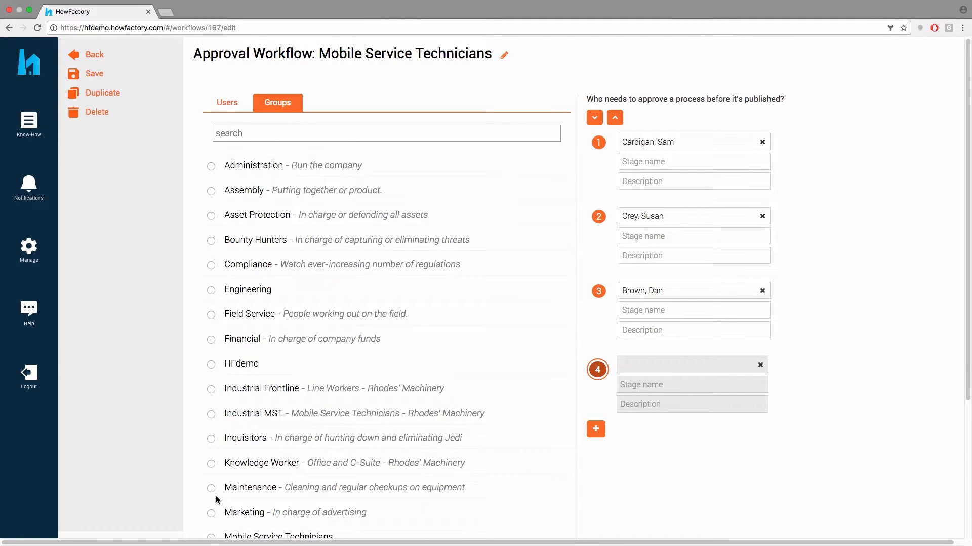
scroll(216, 500, "down", 2)
left_click(211, 478)
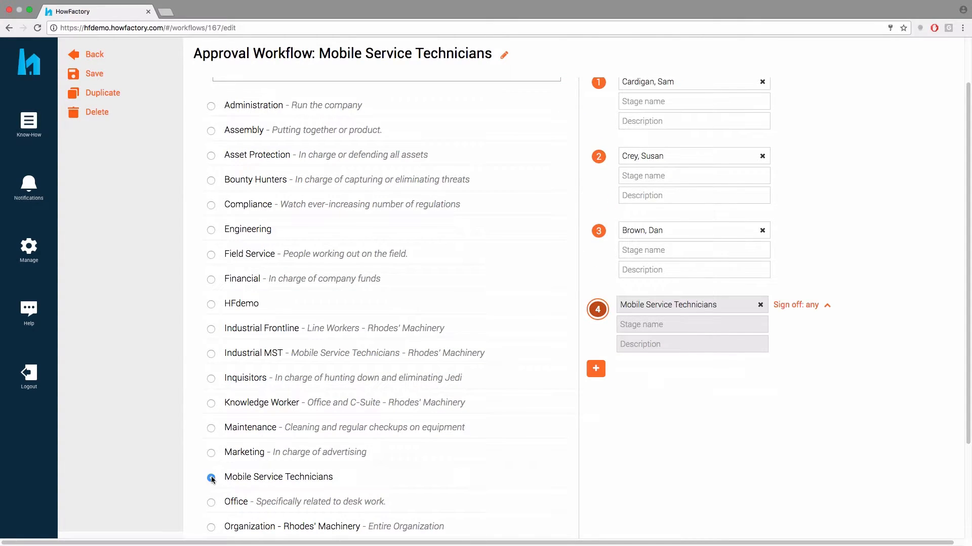
Require all Mobile Service Technicians admins to sign off stage 4, then save the workflow
left_click(827, 309)
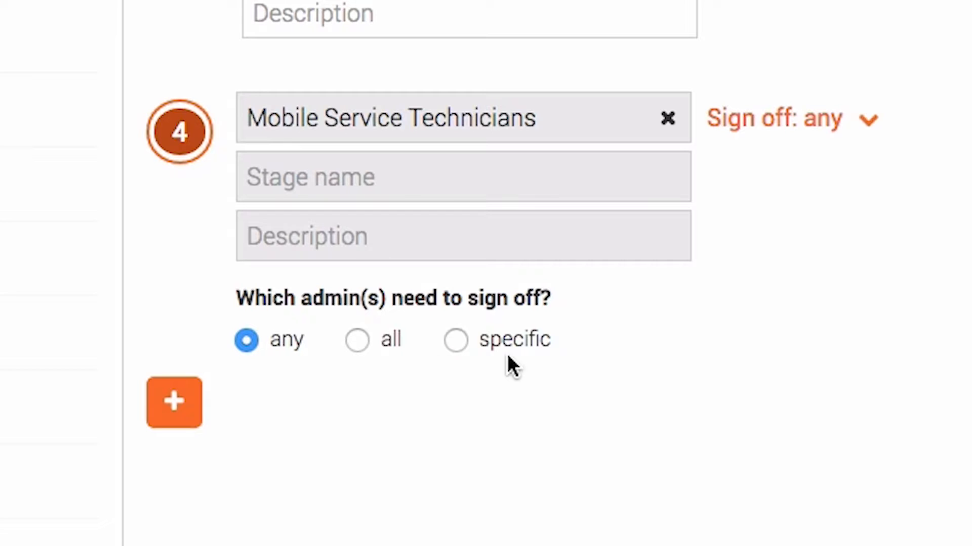
left_click(355, 343)
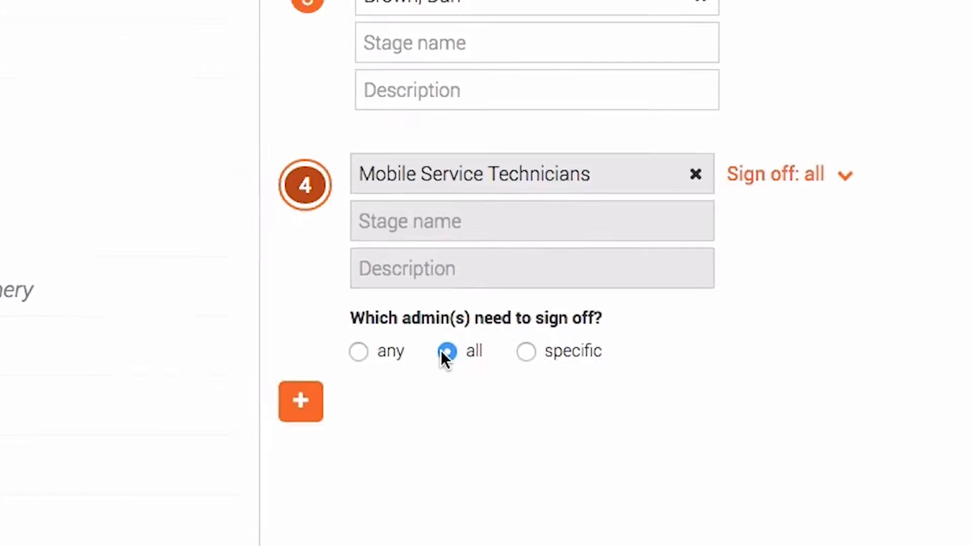
scroll(668, 394, "up", 1)
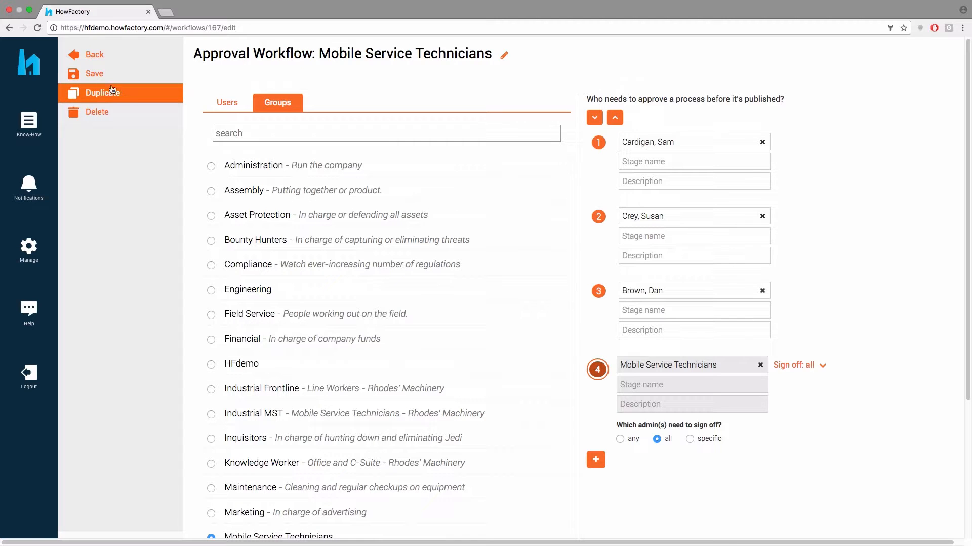
left_click(94, 75)
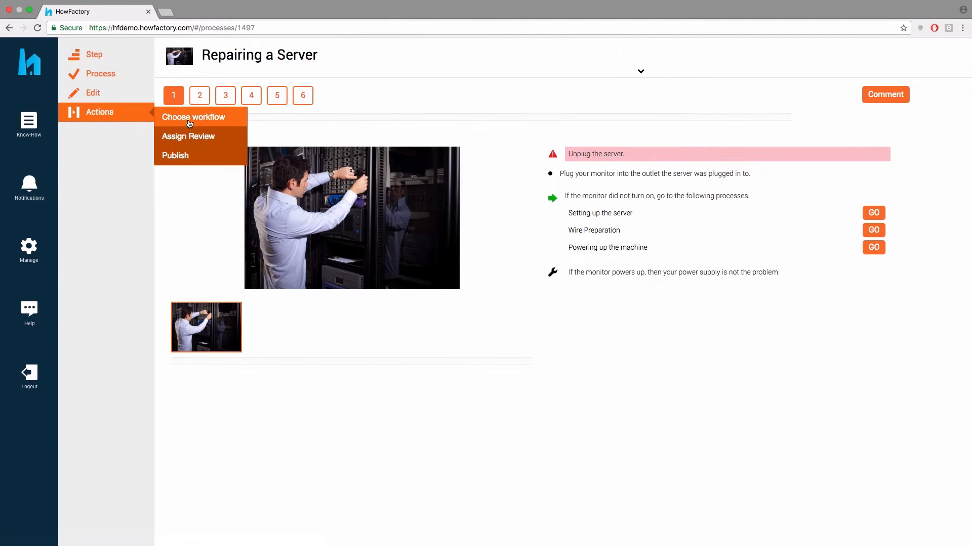
Start the Mobile Service Technicians workflow on Repairing a Server from Actions > Choose workflow
left_click(190, 121)
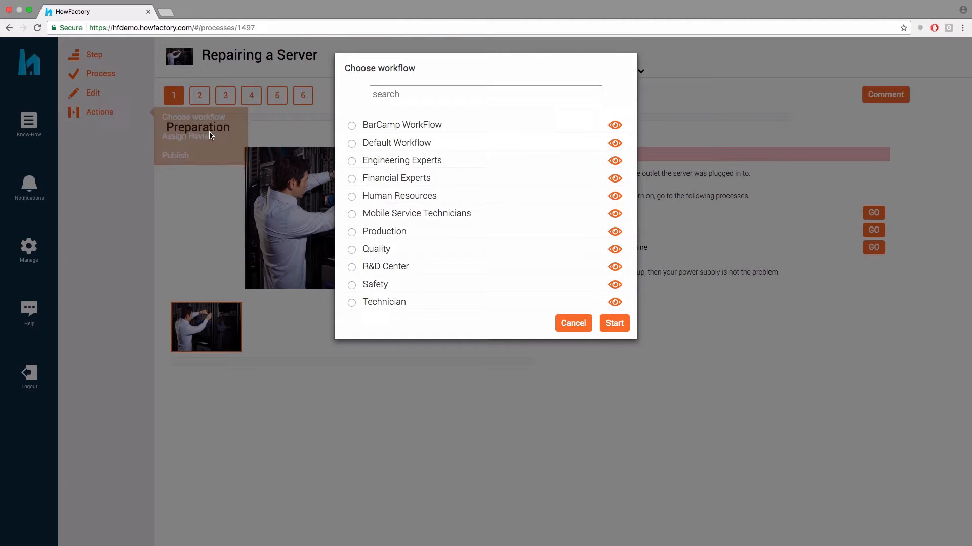
left_click(352, 214)
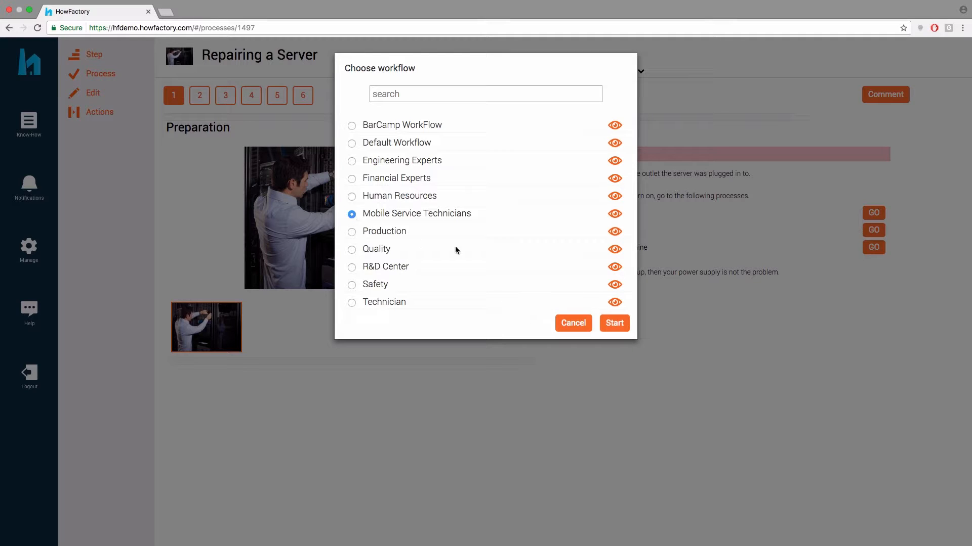
left_click(613, 323)
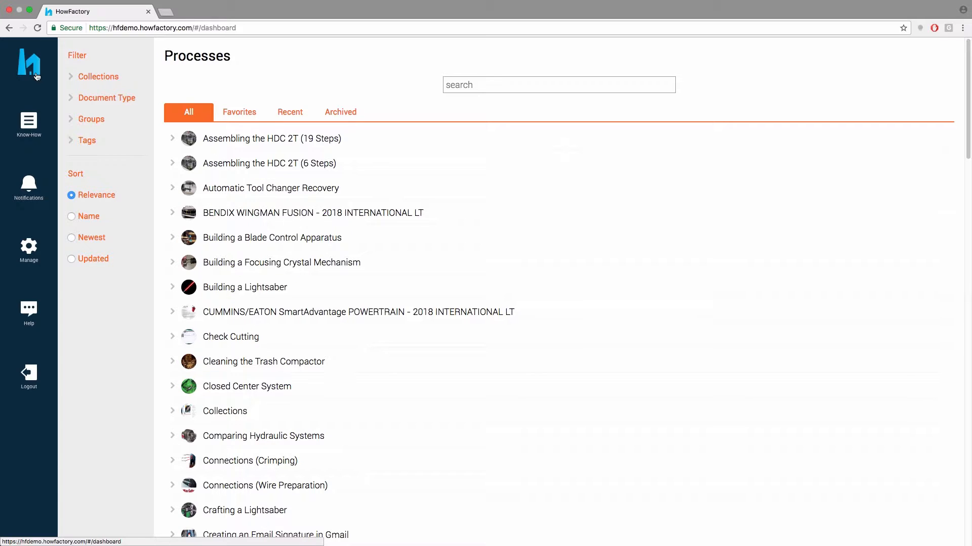
Go to Manage > Quizzes and start a New quiz in the Quiz Builder
left_click(41, 251)
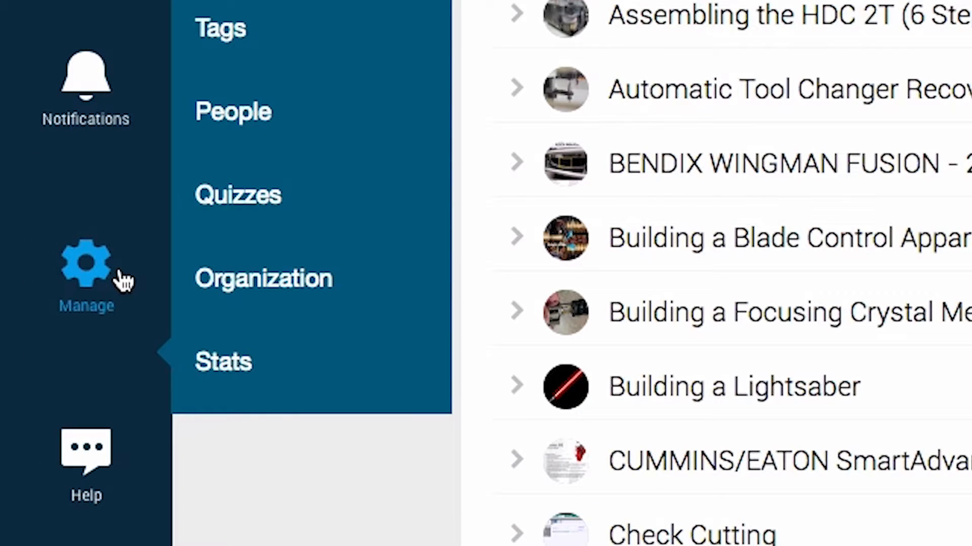
left_click(248, 223)
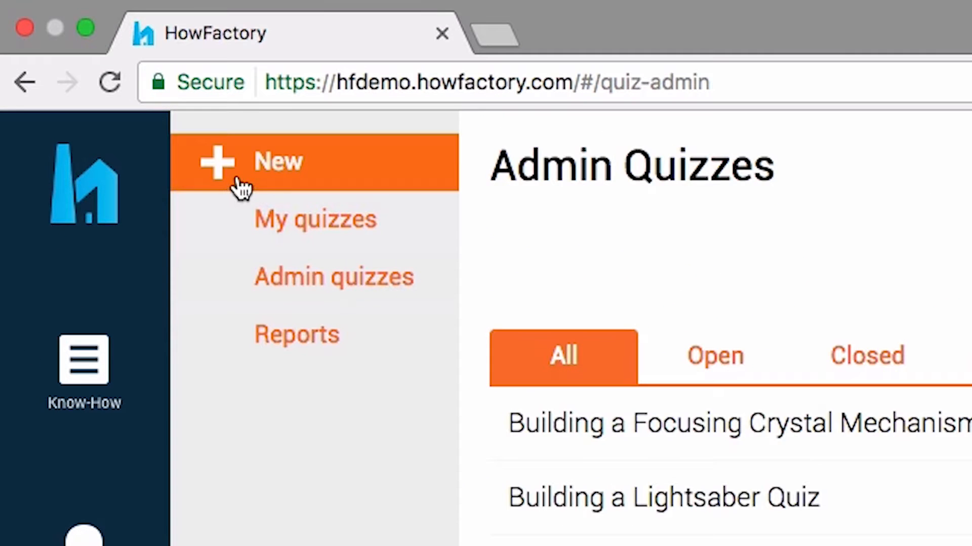
left_click(87, 55)
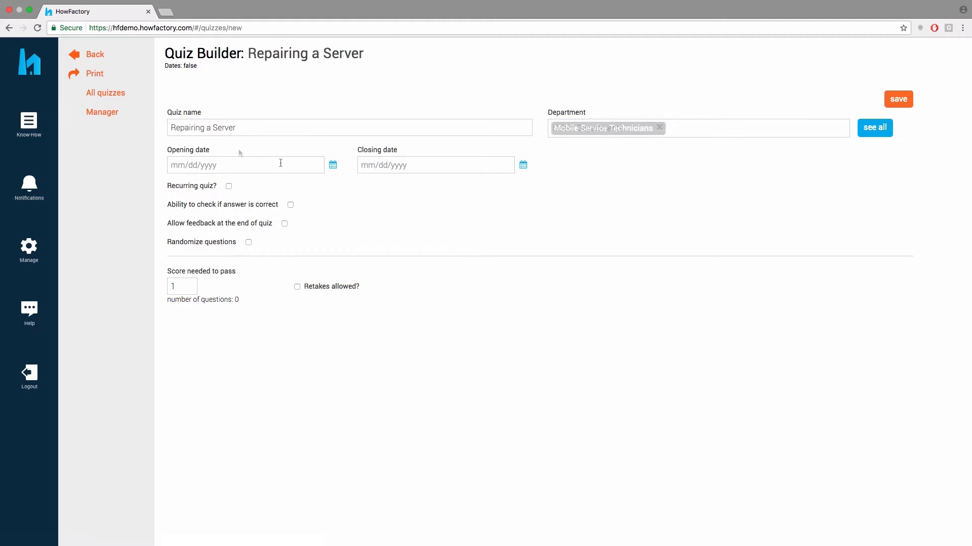
Make the quiz recurring every week, save it, and go to its Questions editor
left_click(280, 163)
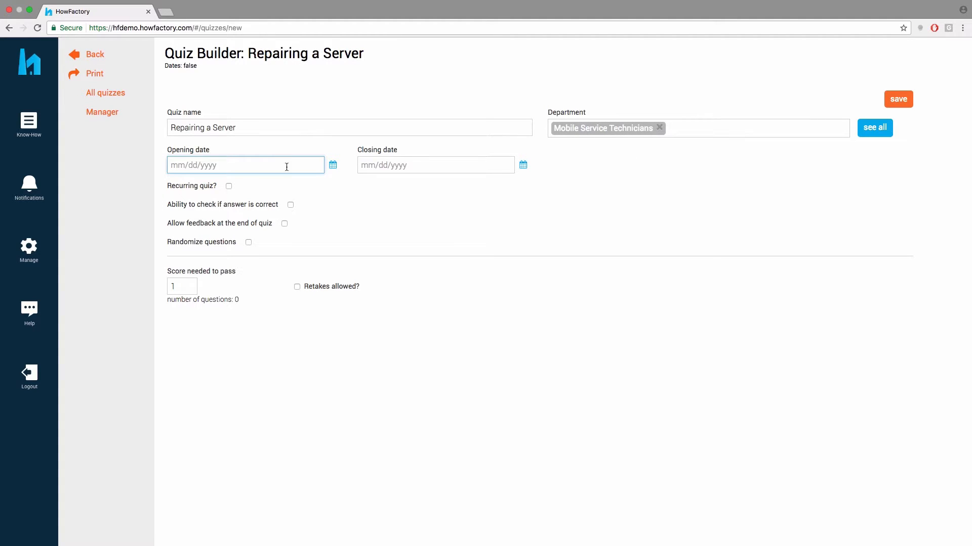
left_click(377, 168)
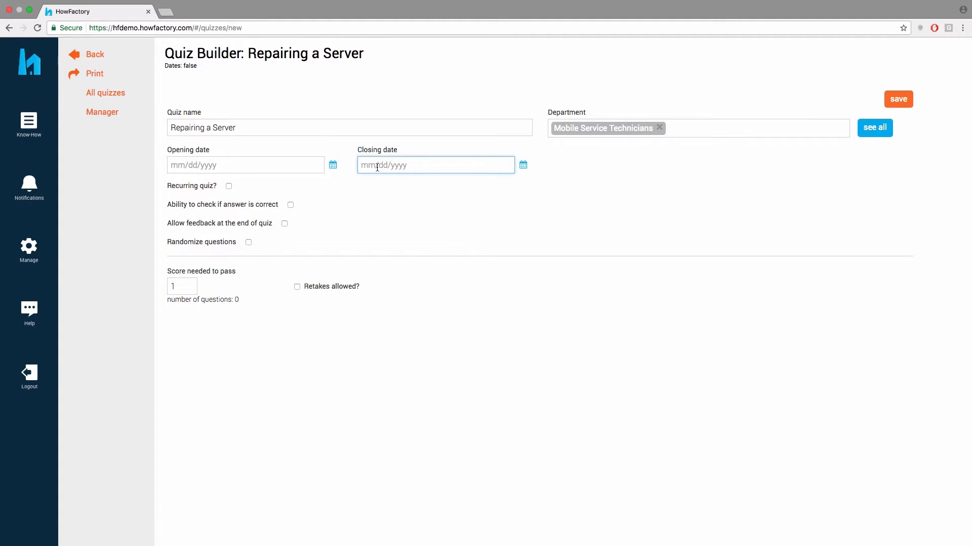
left_click(228, 186)
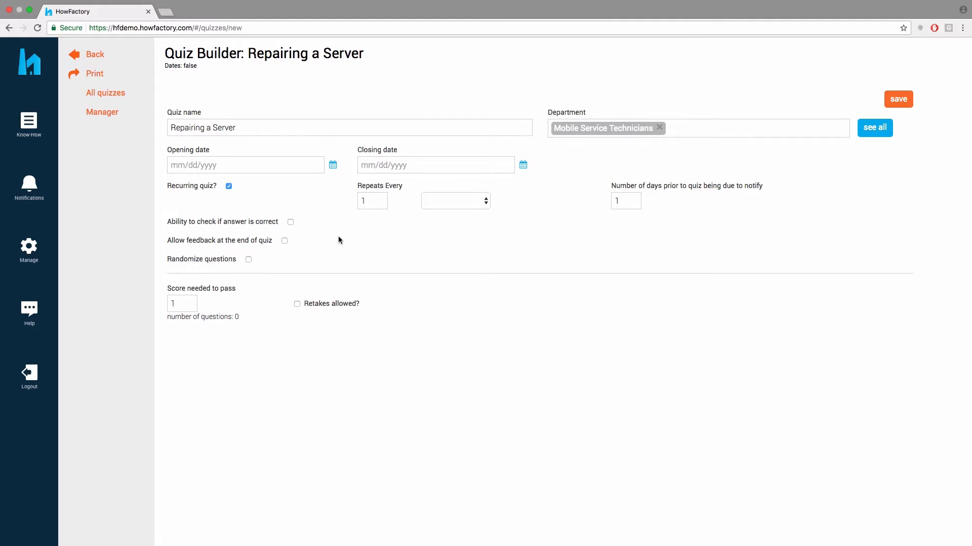
left_click(432, 205)
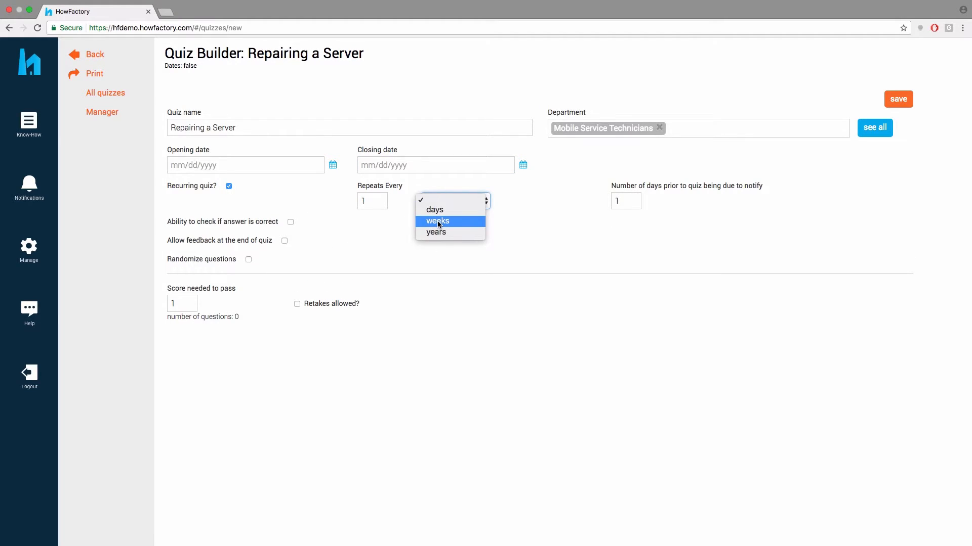
left_click(438, 223)
left_click(907, 100)
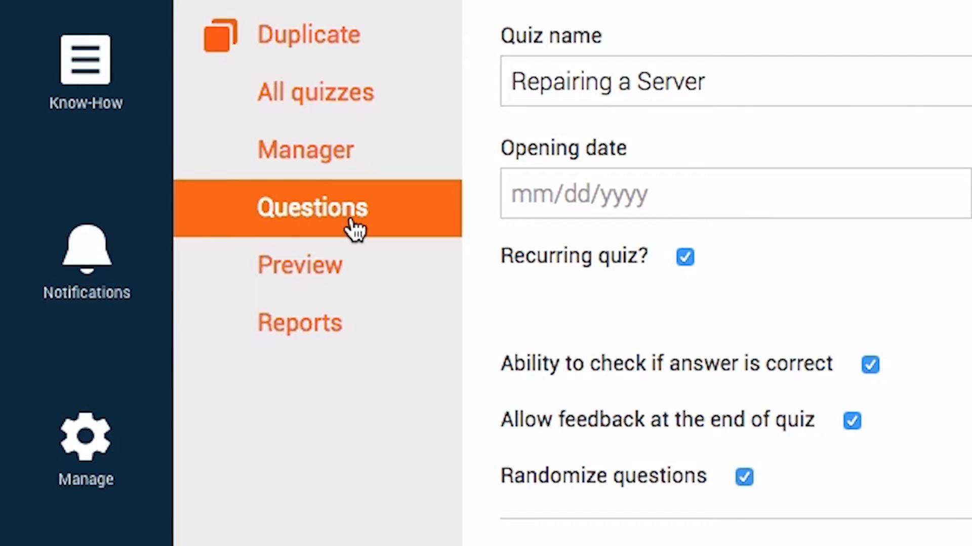
left_click(356, 231)
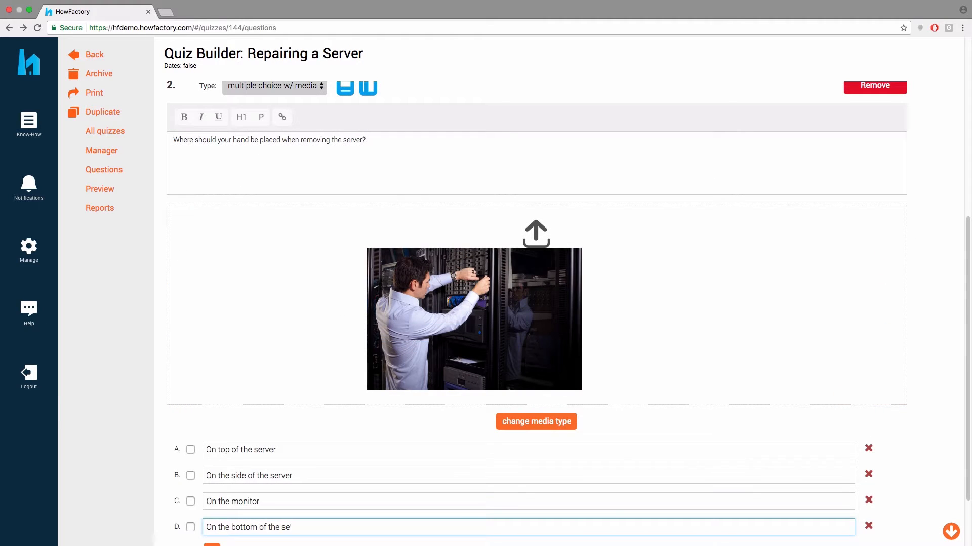
Complete answer D, mark the laptop-testing photo correct, save all questions, and view Reports
type("rv")
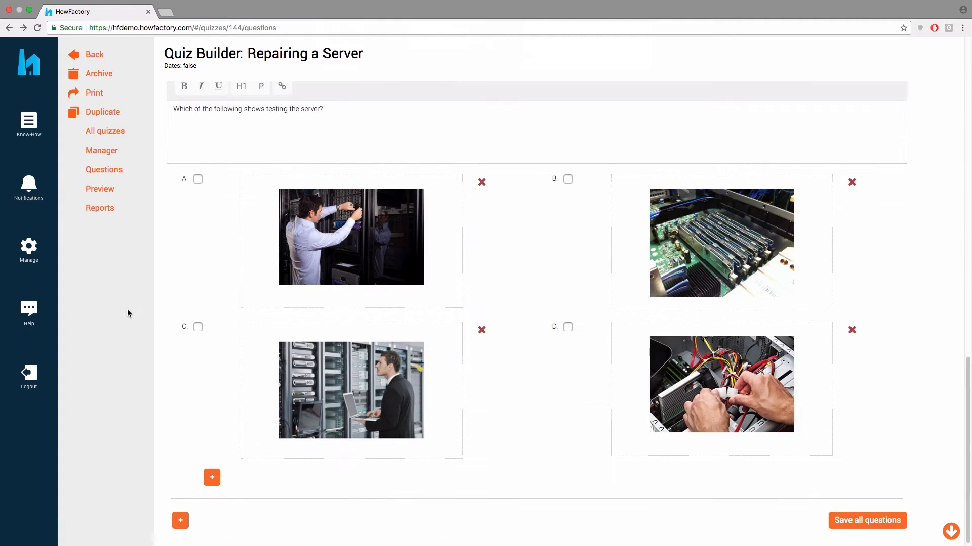
left_click(198, 327)
scroll(579, 441, "down", 1)
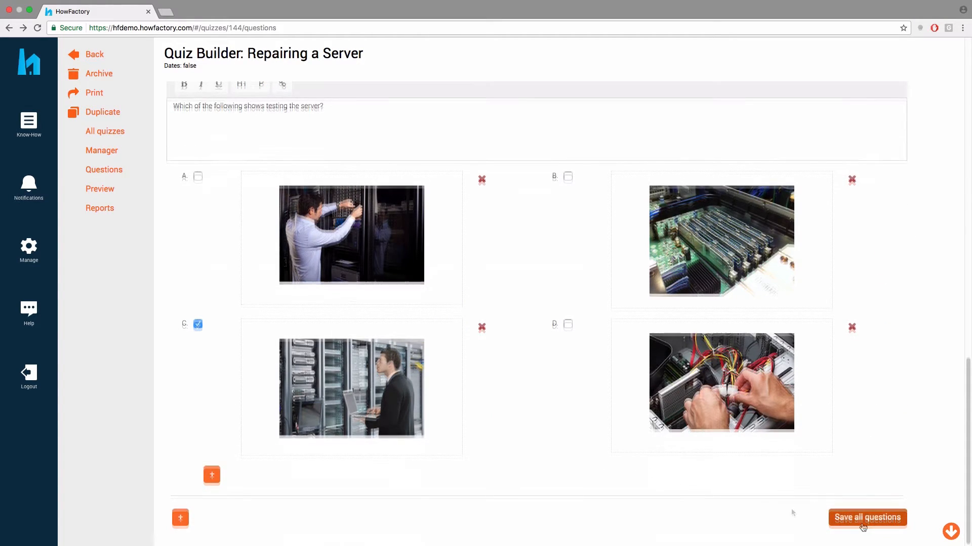
left_click(862, 524)
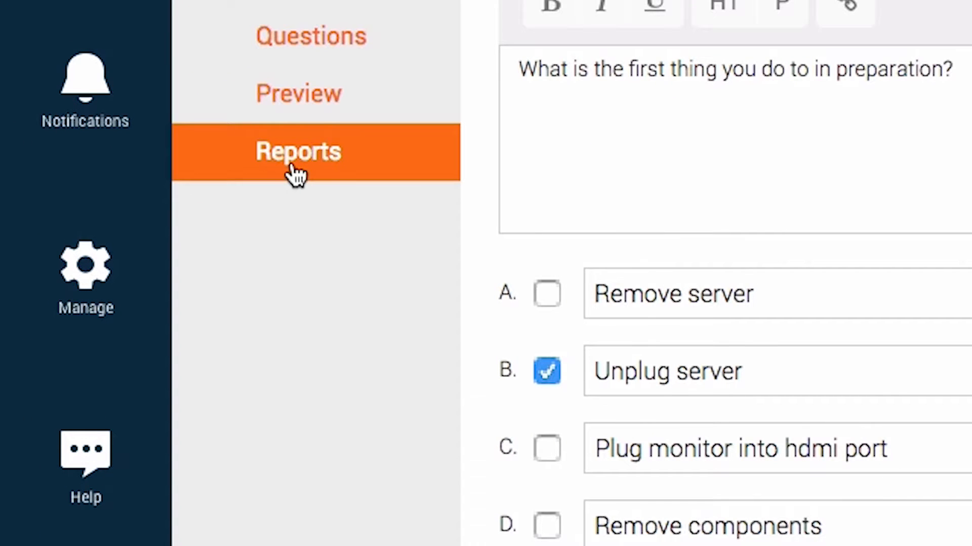
left_click(294, 170)
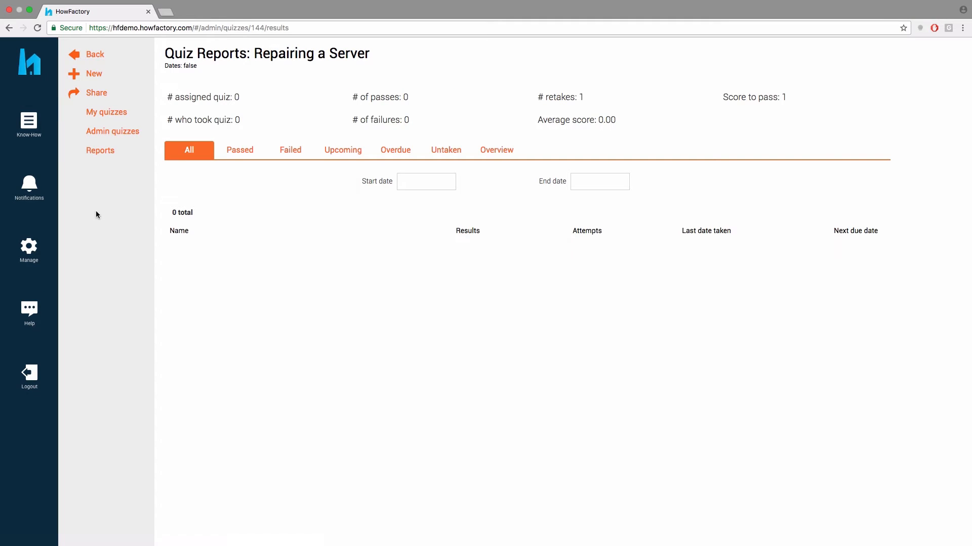
Click the HowFactory logo to return to the Processes dashboard
left_click(36, 75)
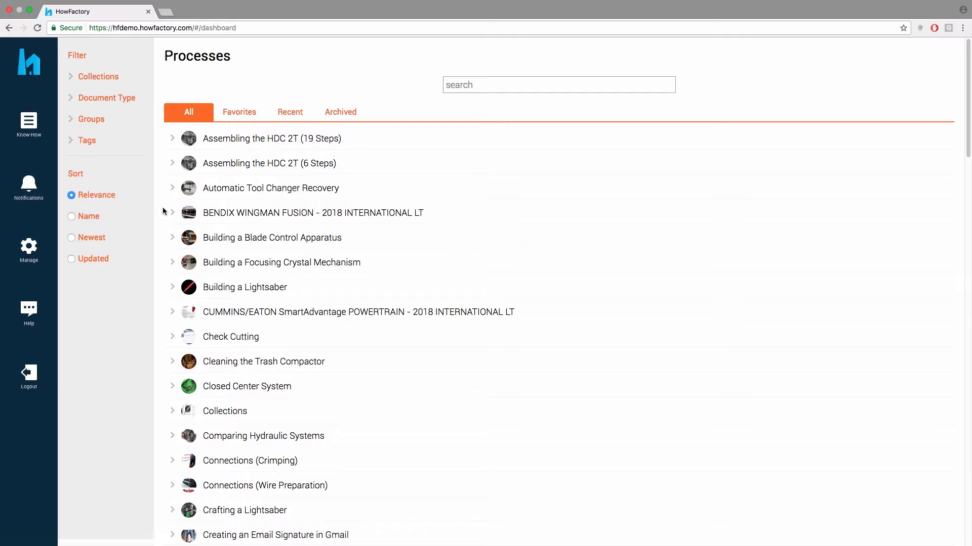
Create a collection named 'Processes for Mobile Service Technicians' from Manage > Collections
left_click(39, 254)
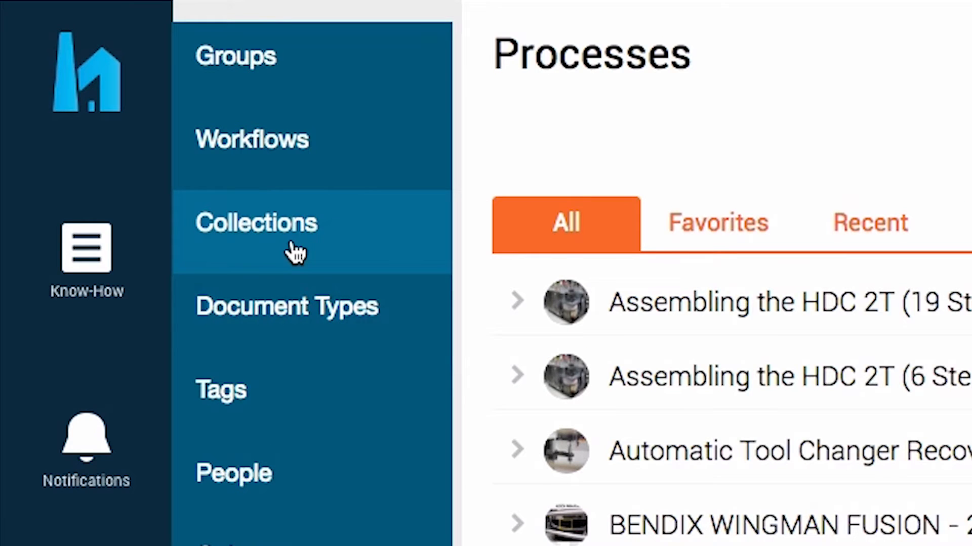
left_click(99, 120)
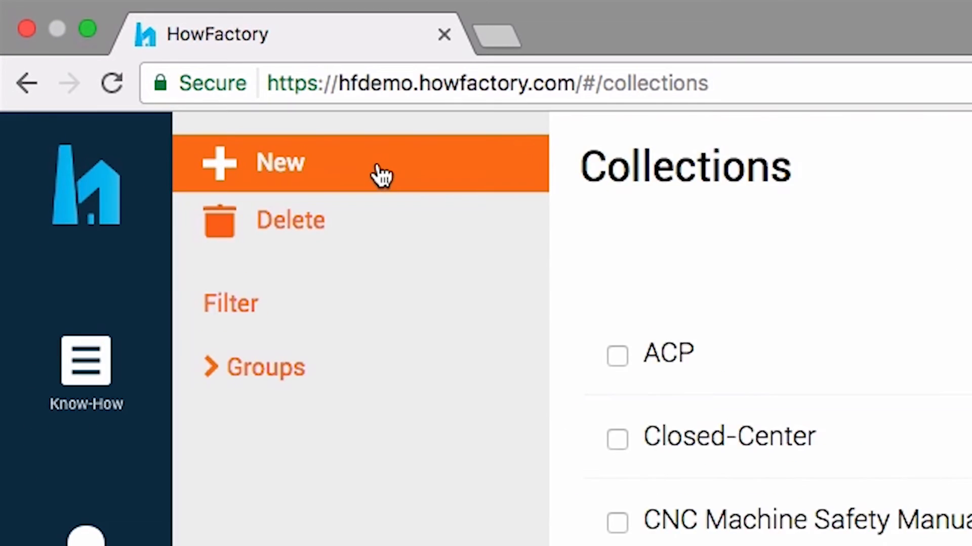
left_click(140, 60)
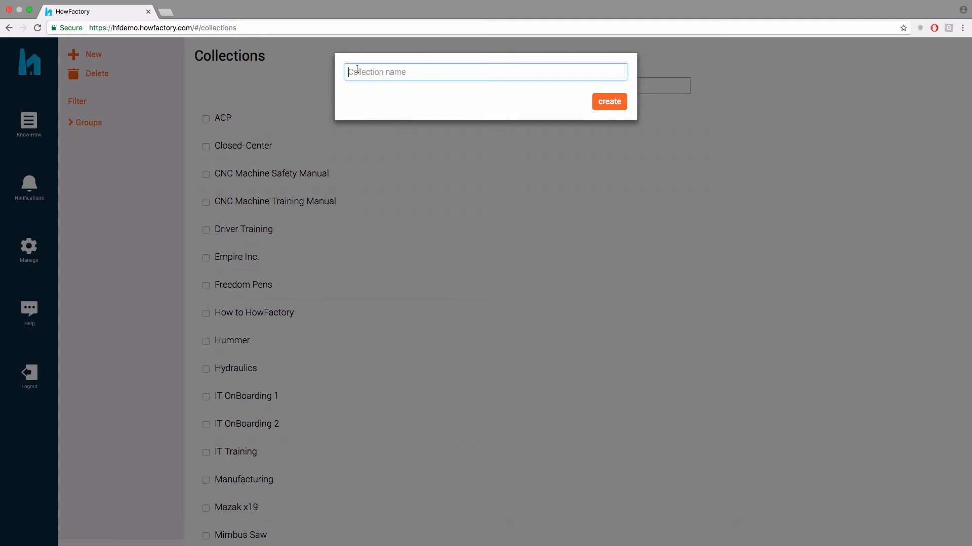
type("Processes for Mobile Service Technicians")
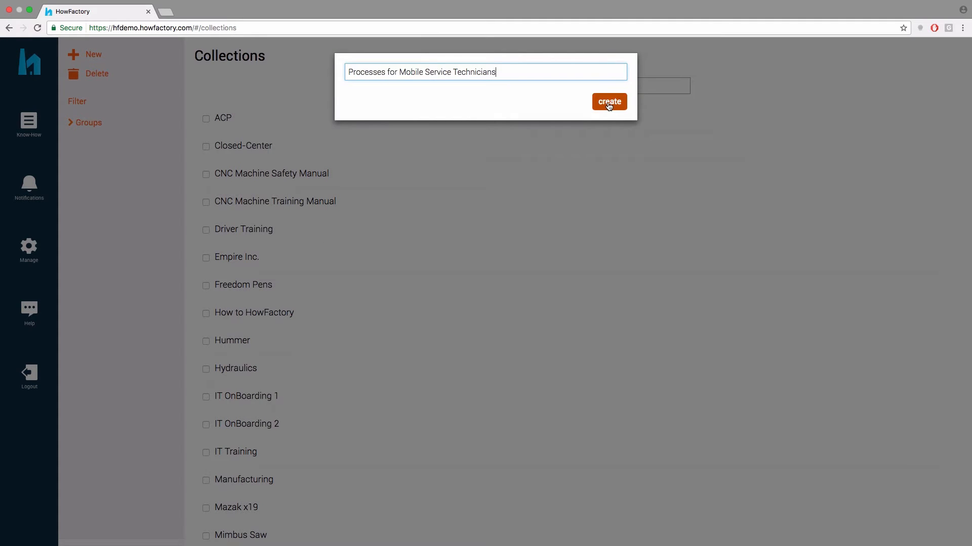
left_click(607, 103)
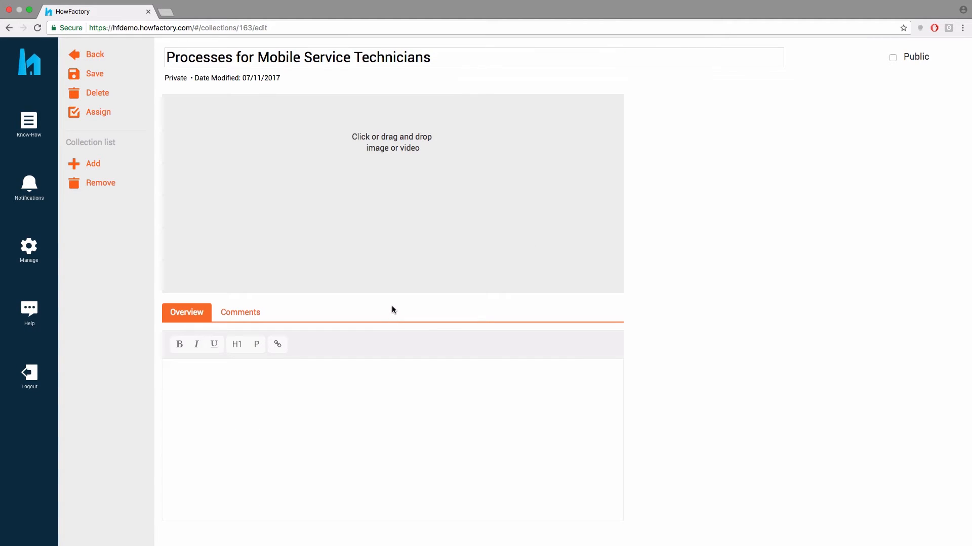
Upload ServiceTech.jpg as the collection cover and begin the overview text 'The follow…'
left_click(409, 174)
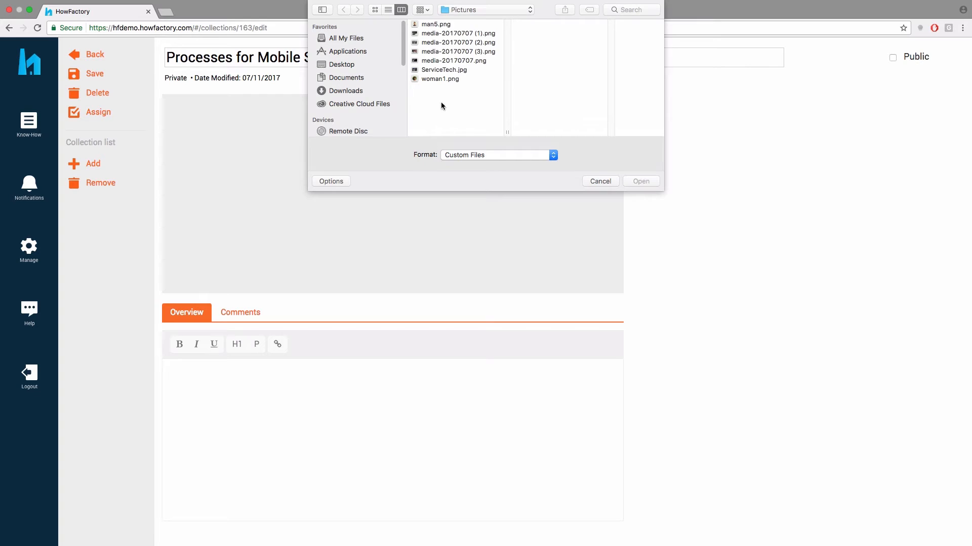
left_click(445, 70)
left_click(648, 181)
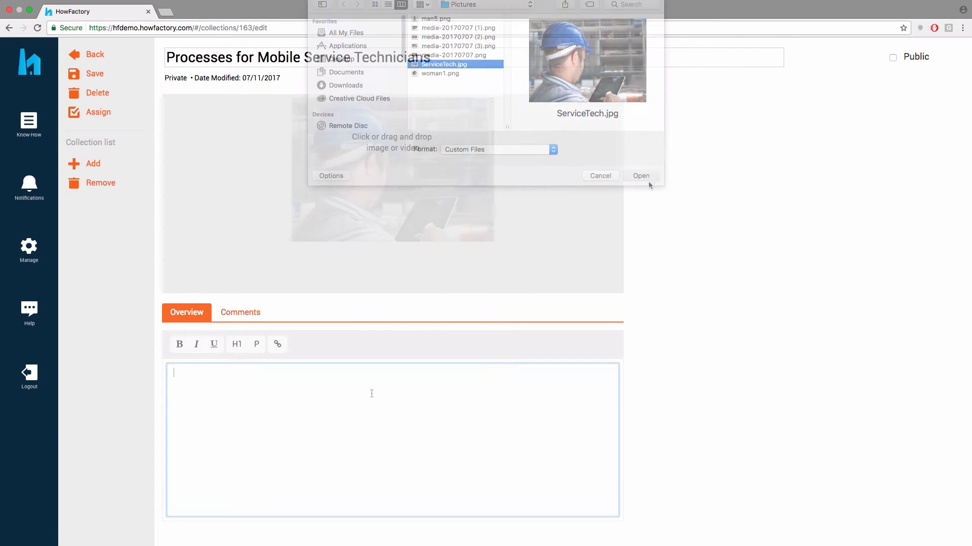
type("The following collection contains all processes for mobile service technicians.")
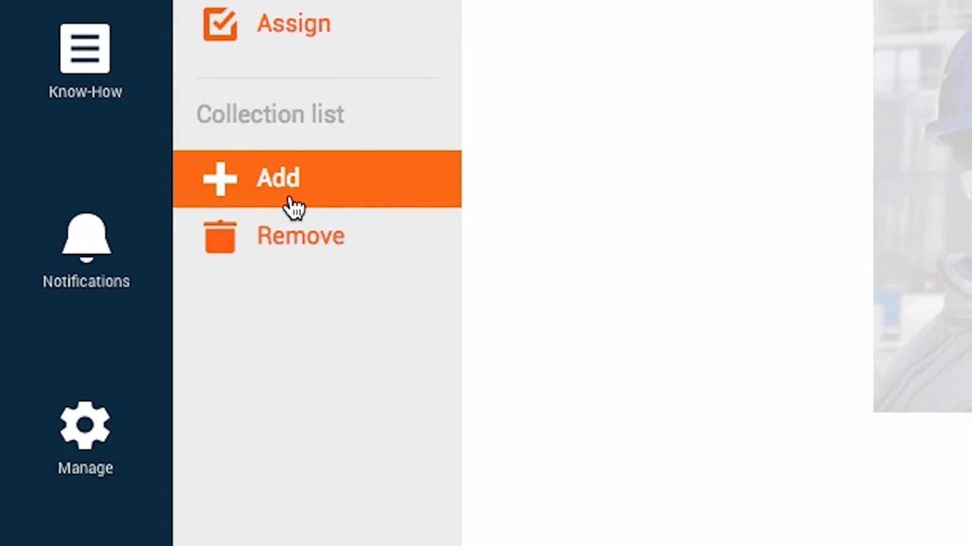
Add processes including Assembling the HDC 2T (6 Steps), move the 19 Steps version up, and save
left_click(290, 200)
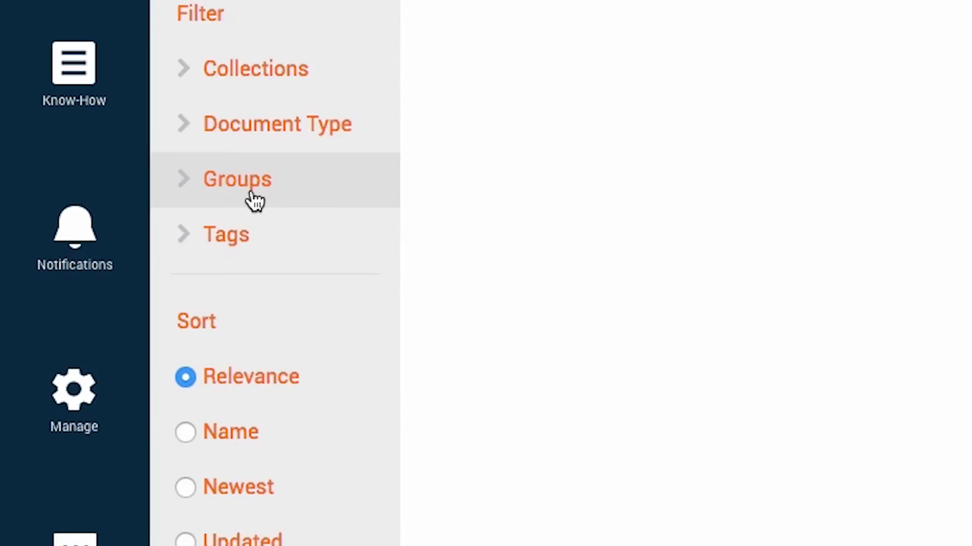
scroll(158, 223, "down", 5)
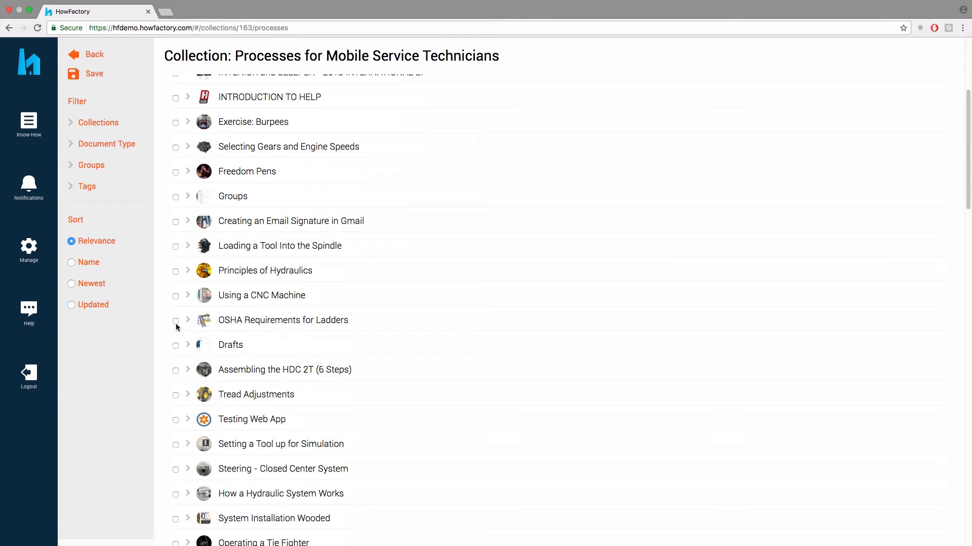
left_click(176, 371)
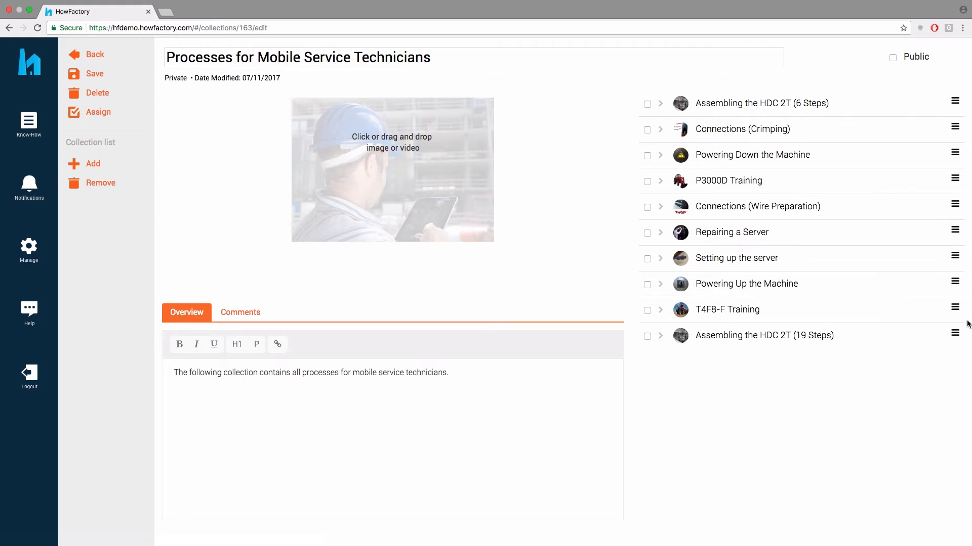
left_click_drag(955, 333, 946, 131)
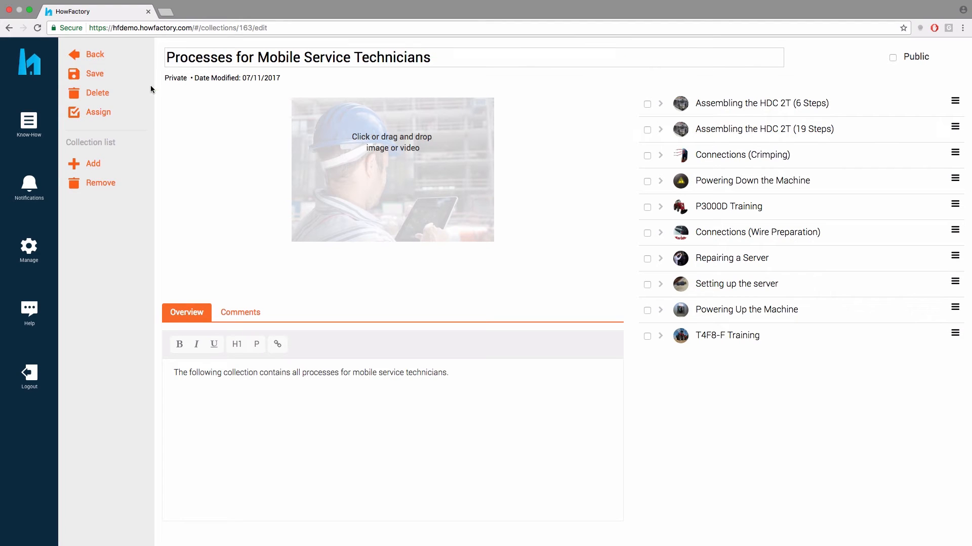
left_click(101, 76)
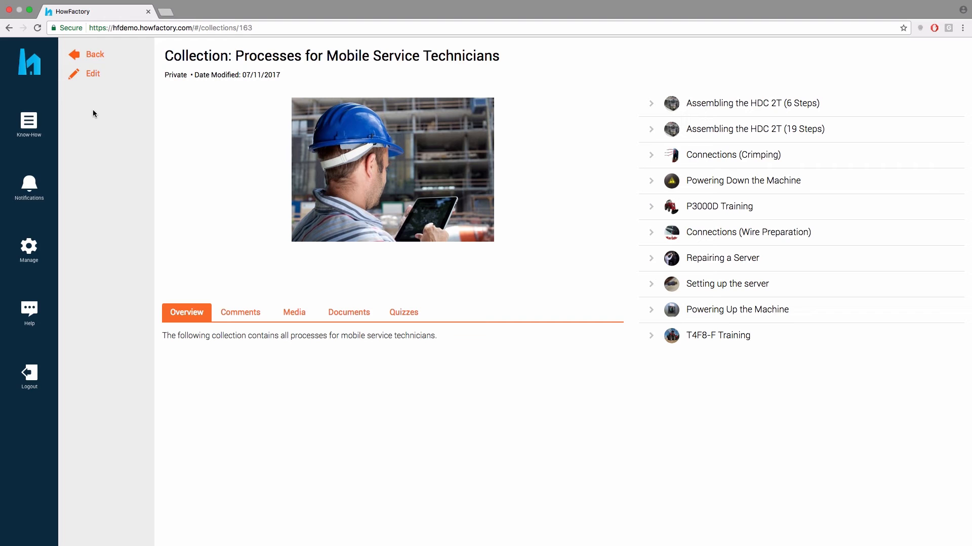
Open Stats from the Manage menu to view HFdemo's usage statistics
left_click(31, 258)
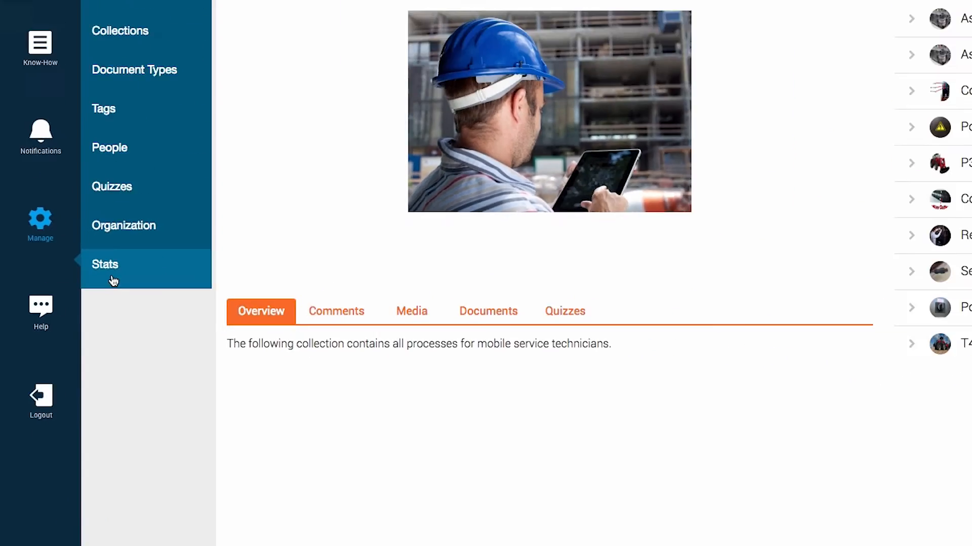
left_click(239, 234)
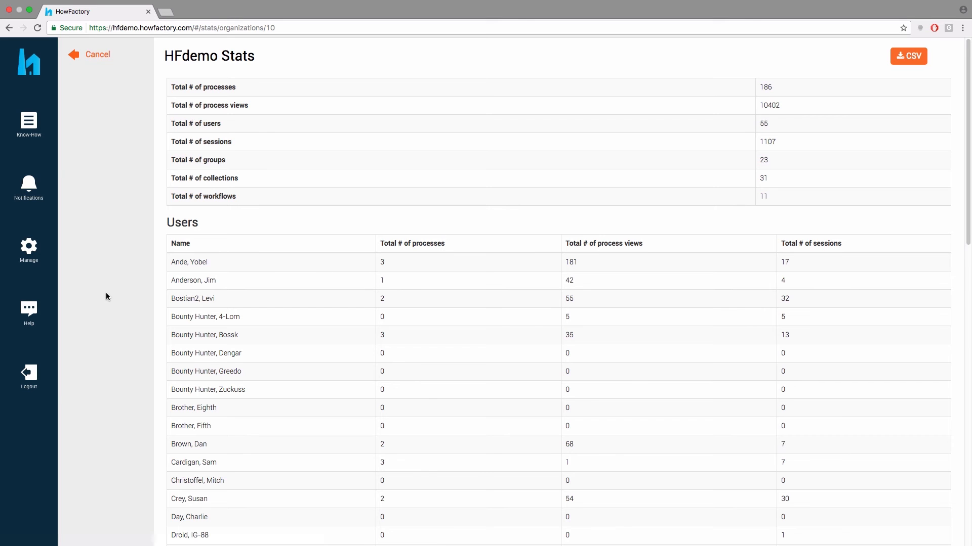
scroll(107, 297, "down", 6)
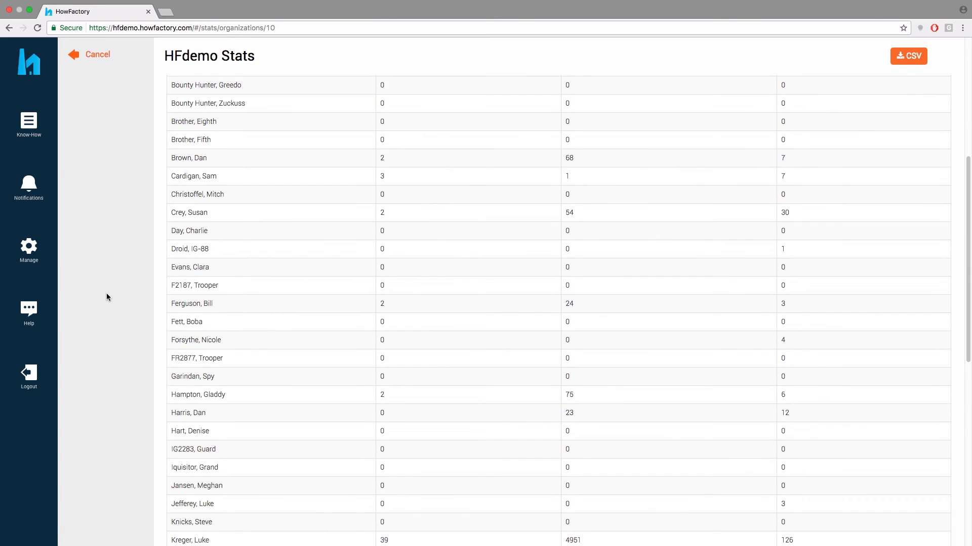
scroll(106, 296, "down", 9)
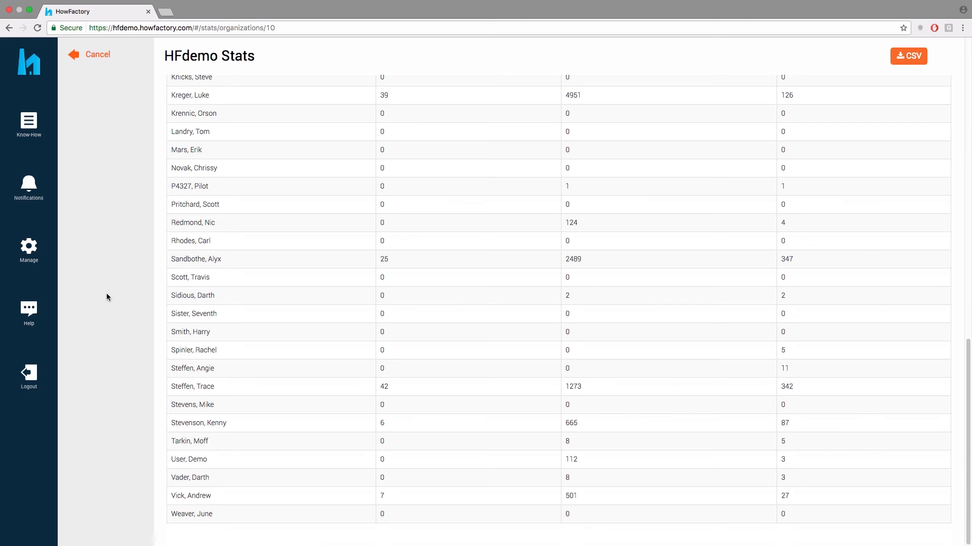
scroll(106, 297, "up", 15)
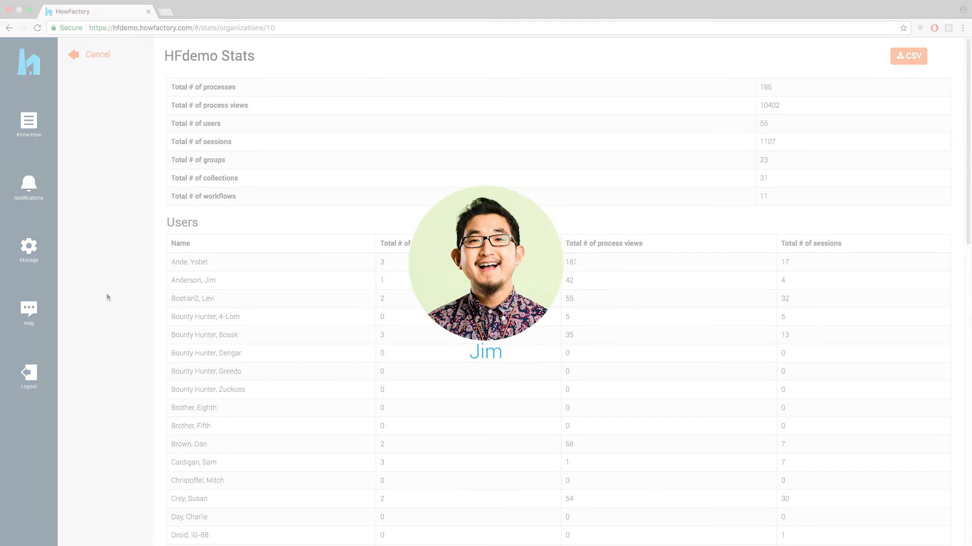